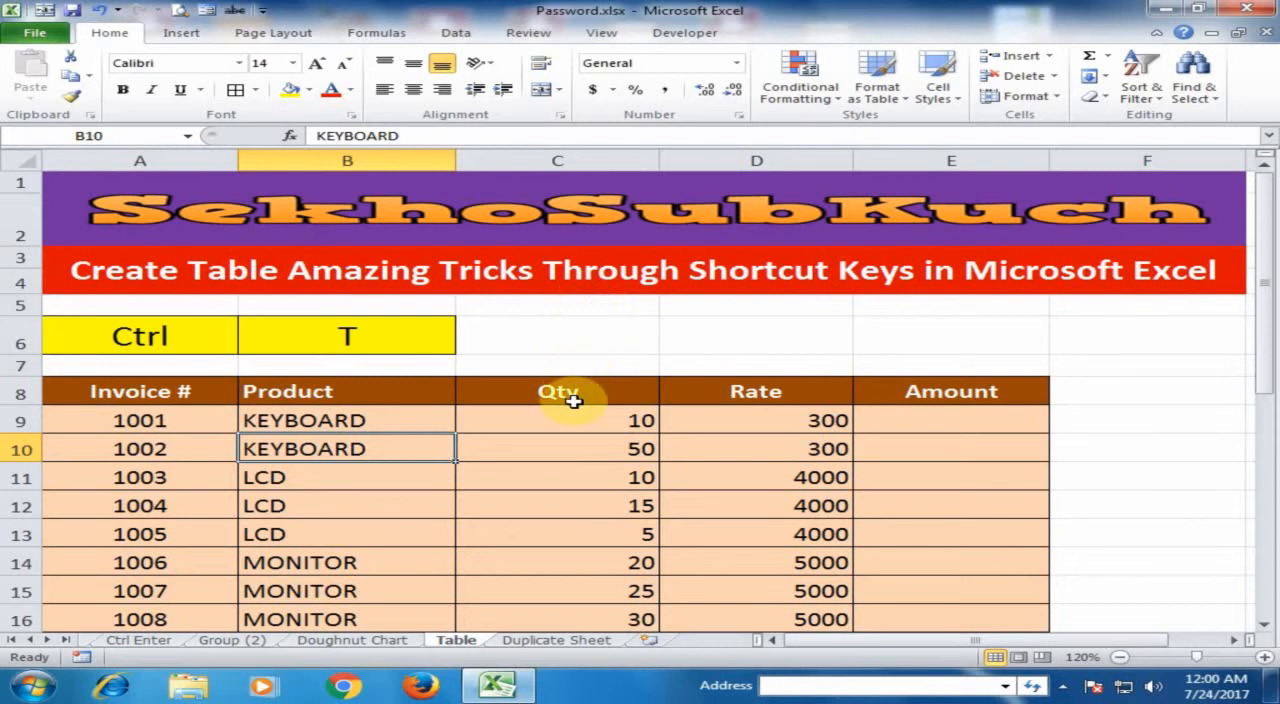
Convert the invoice data in A8:E18 into a table with headers
left_click(549, 425)
scroll(551, 429, "down", 2)
scroll(551, 429, "up", 1)
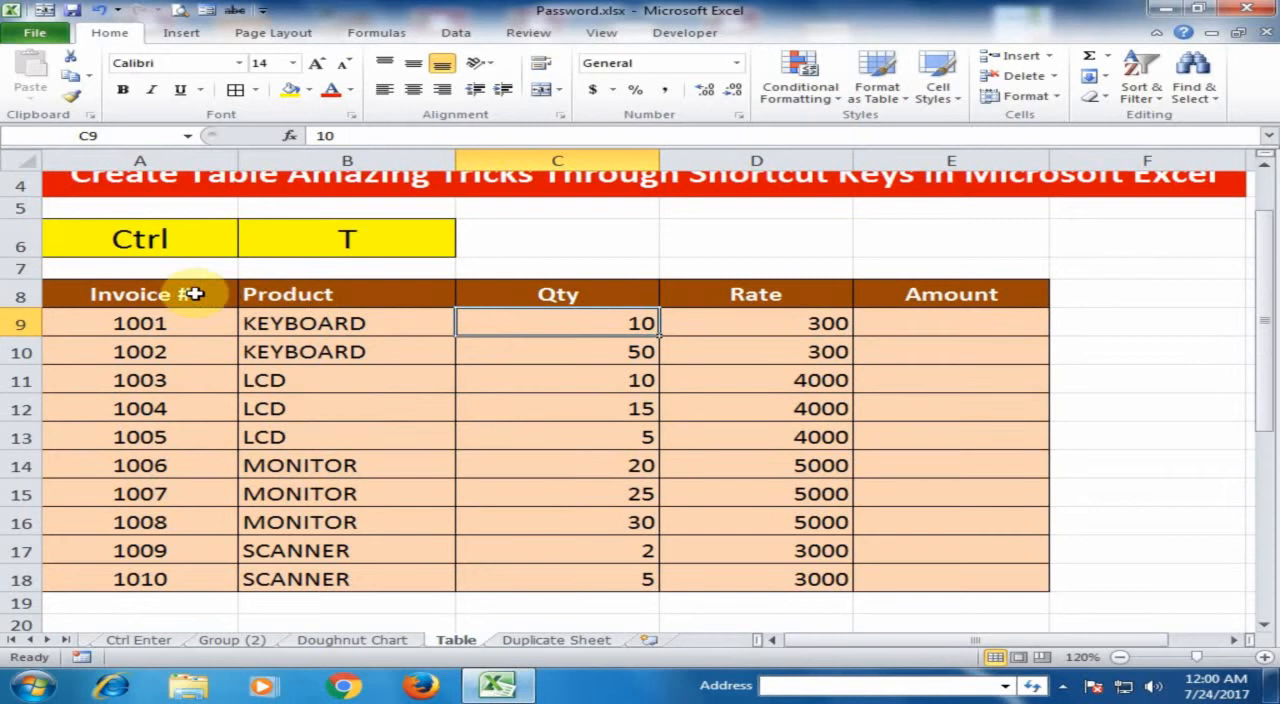
left_click_drag(193, 294, 909, 580)
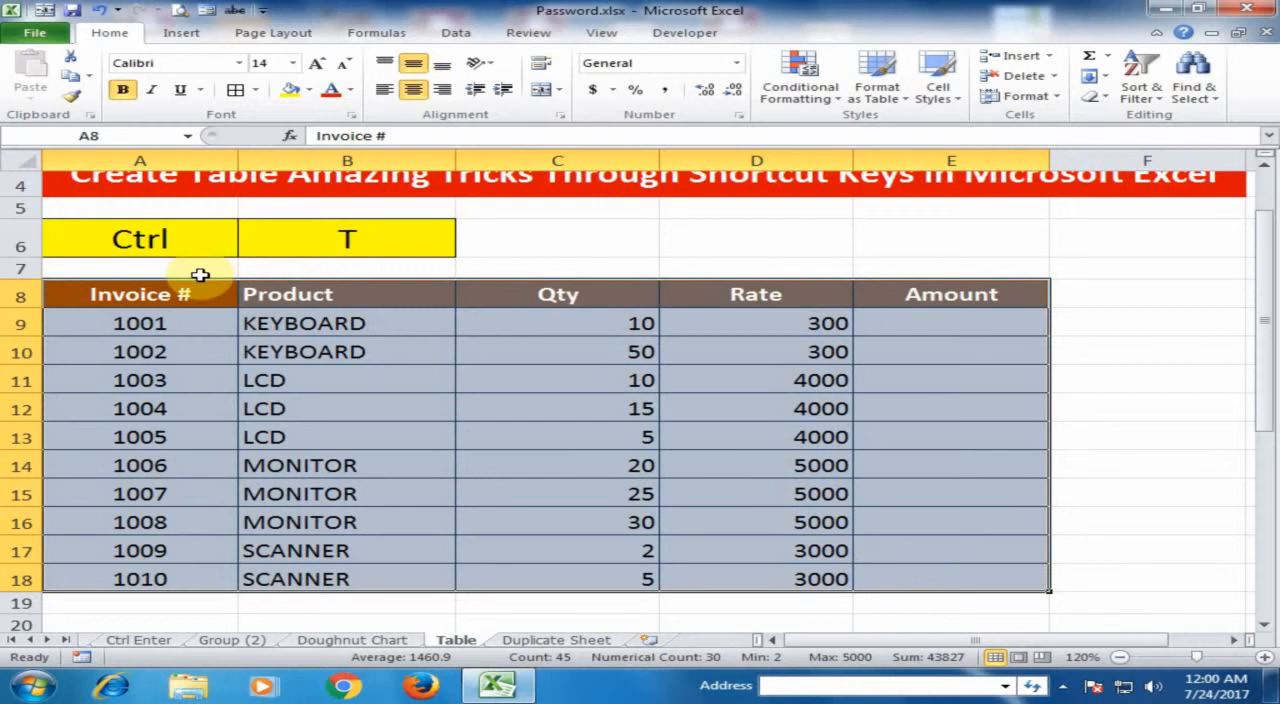
key("ctrl+t")
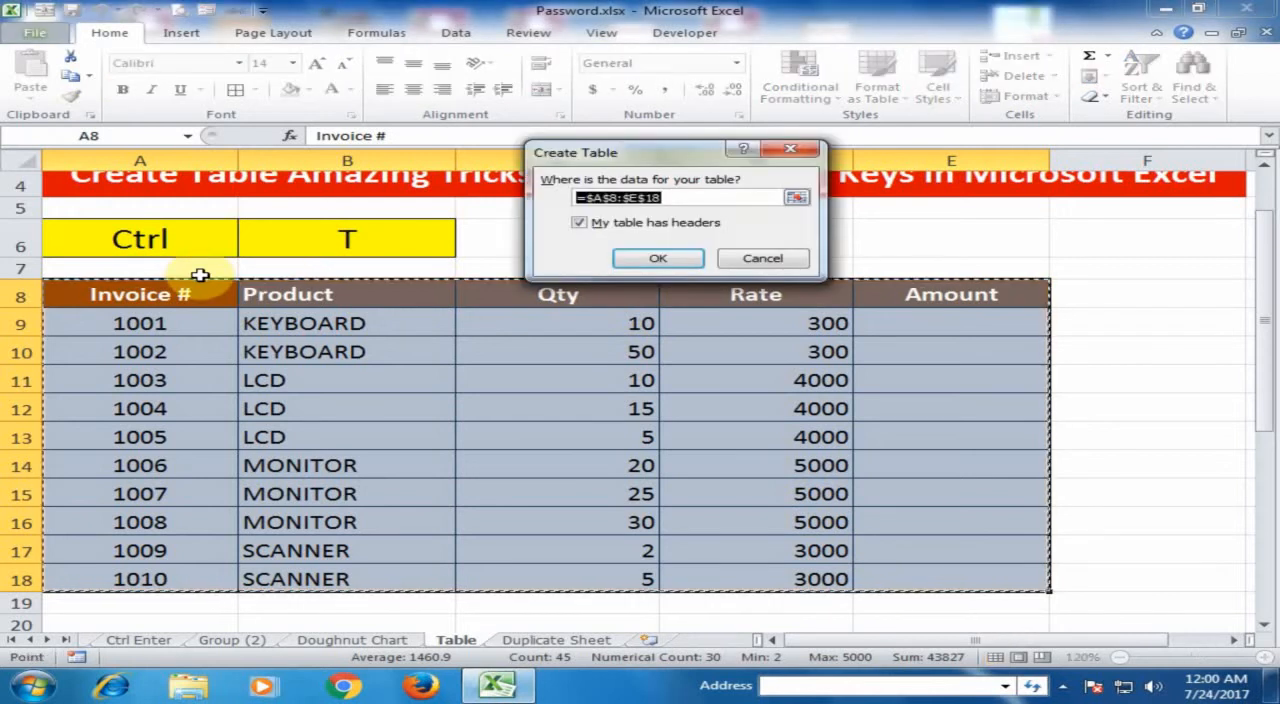
left_click(656, 260)
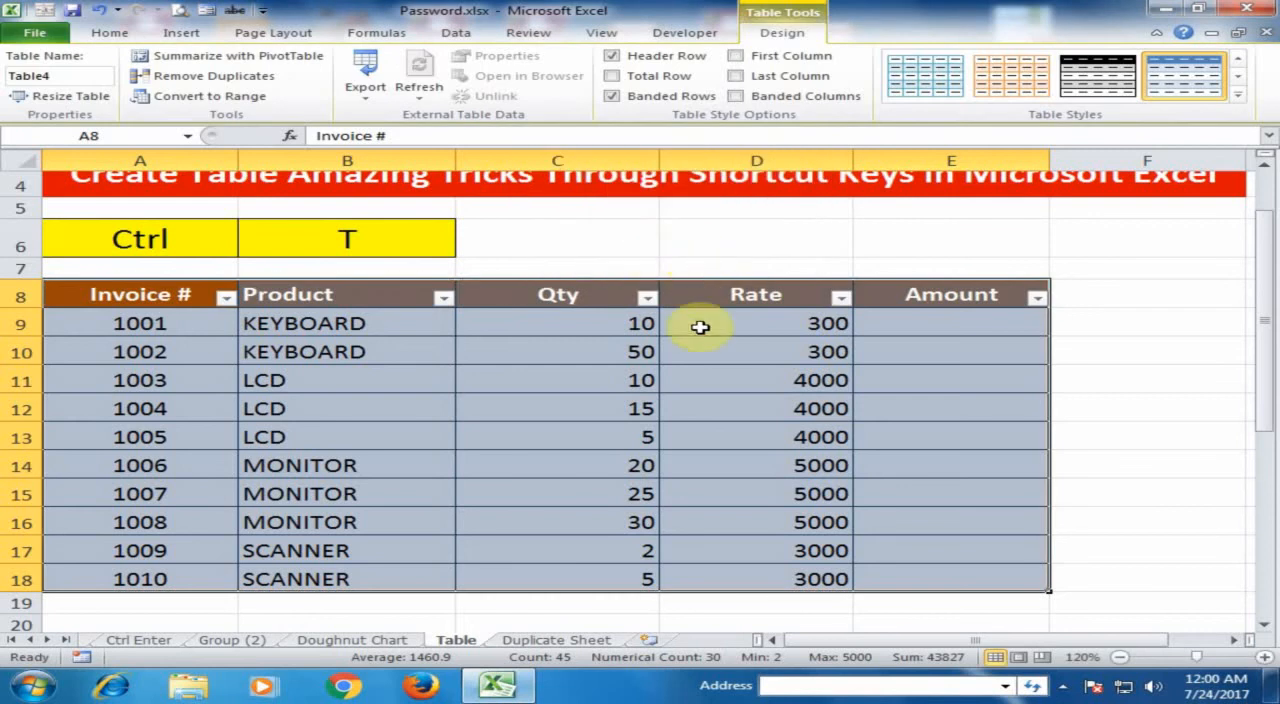
left_click(723, 352)
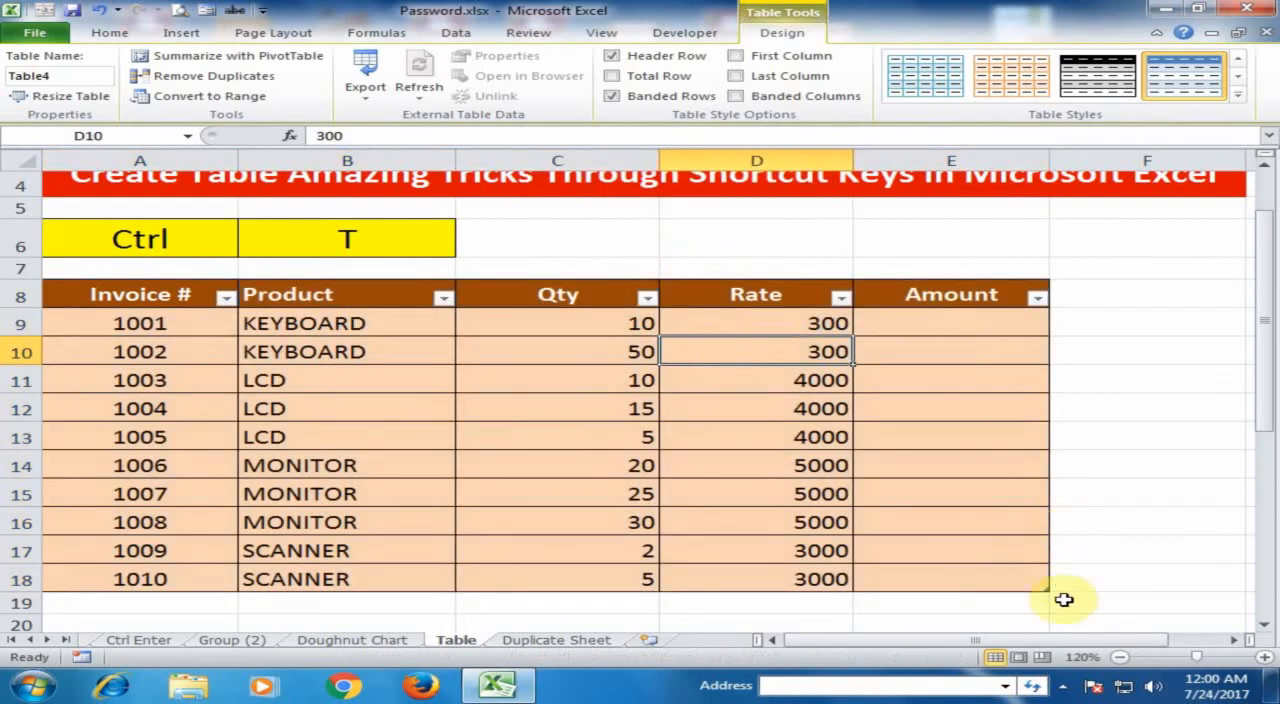
Append two empty rows, one after the other, below the last record of the invoice table
left_click(1264, 657)
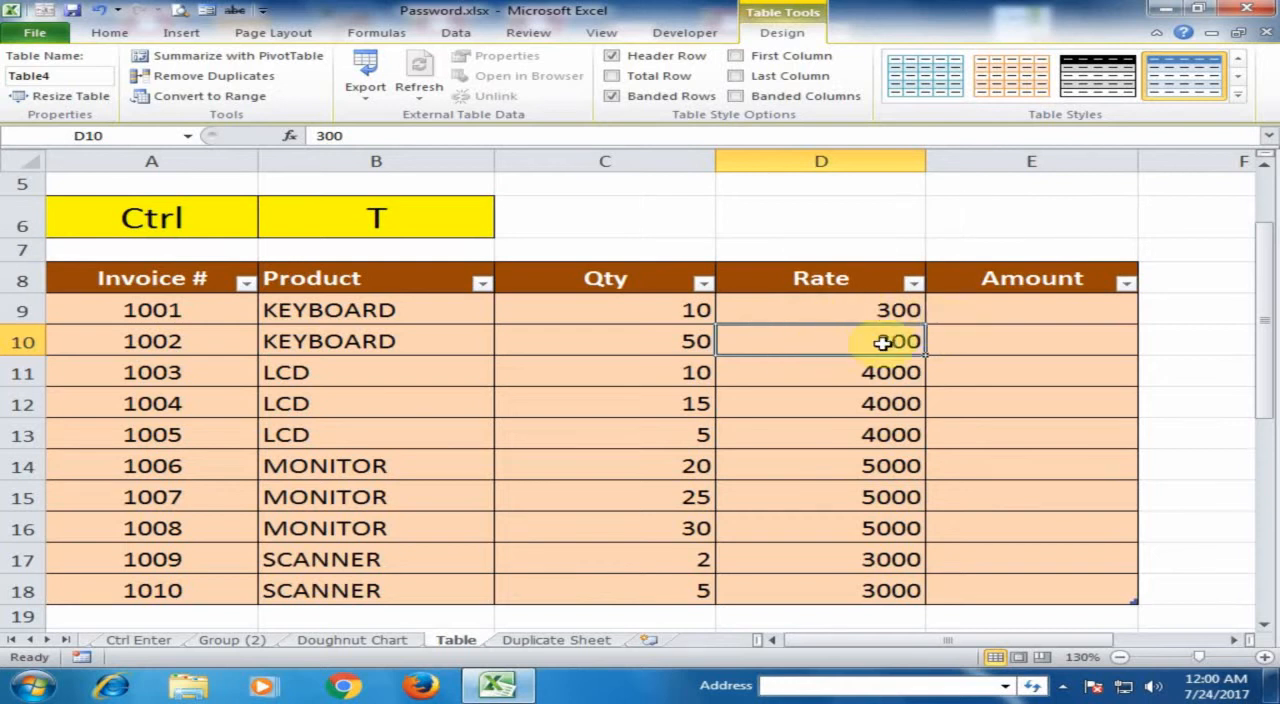
left_click(980, 588)
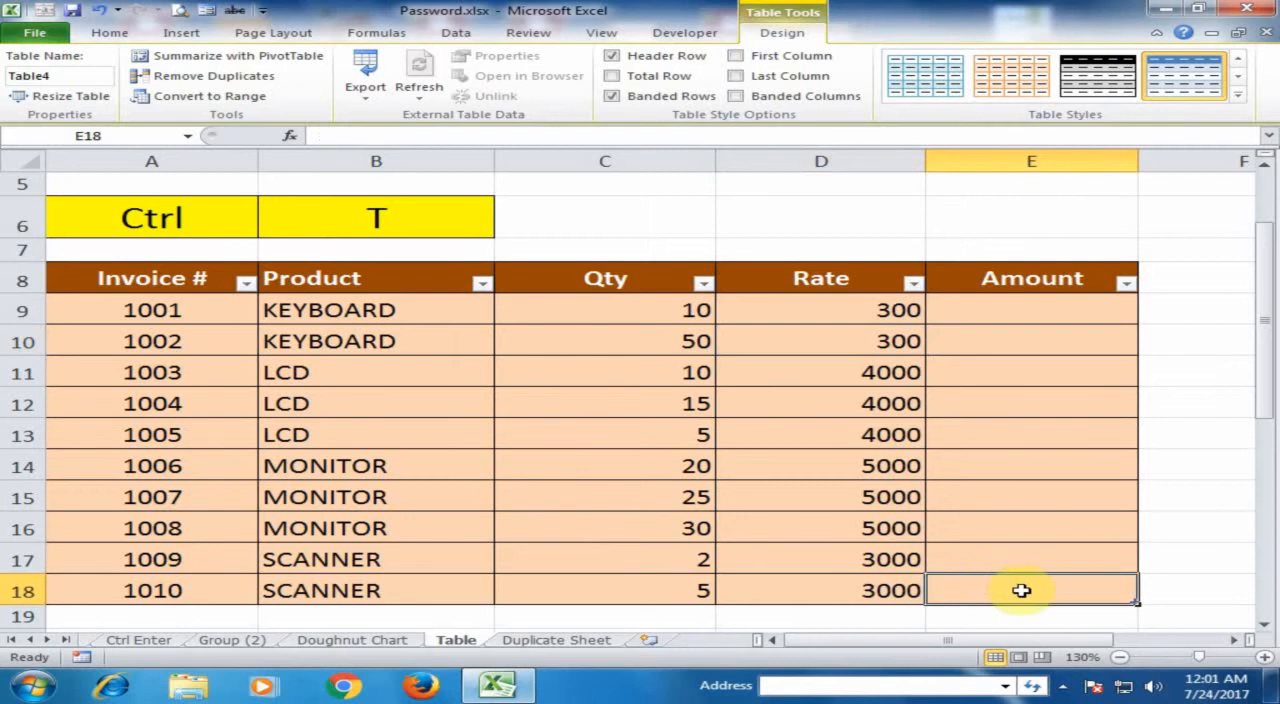
key("Tab")
scroll(894, 563, "down", 1)
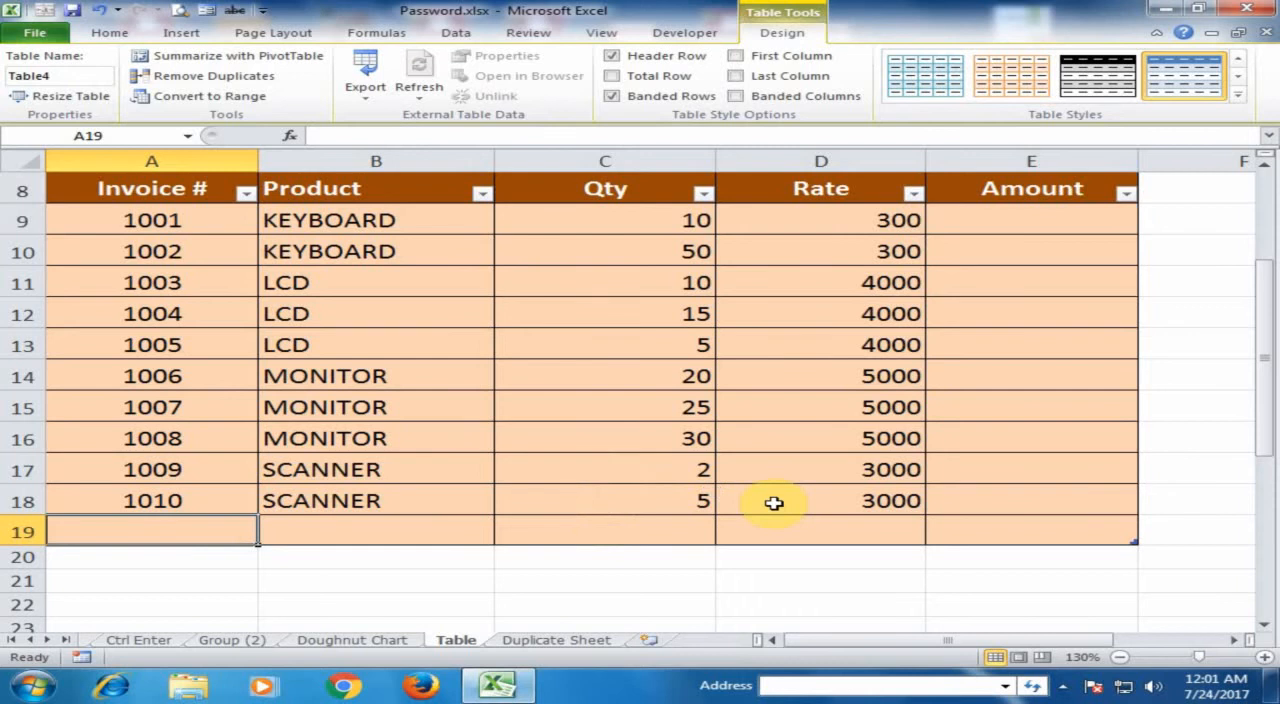
left_click(988, 532)
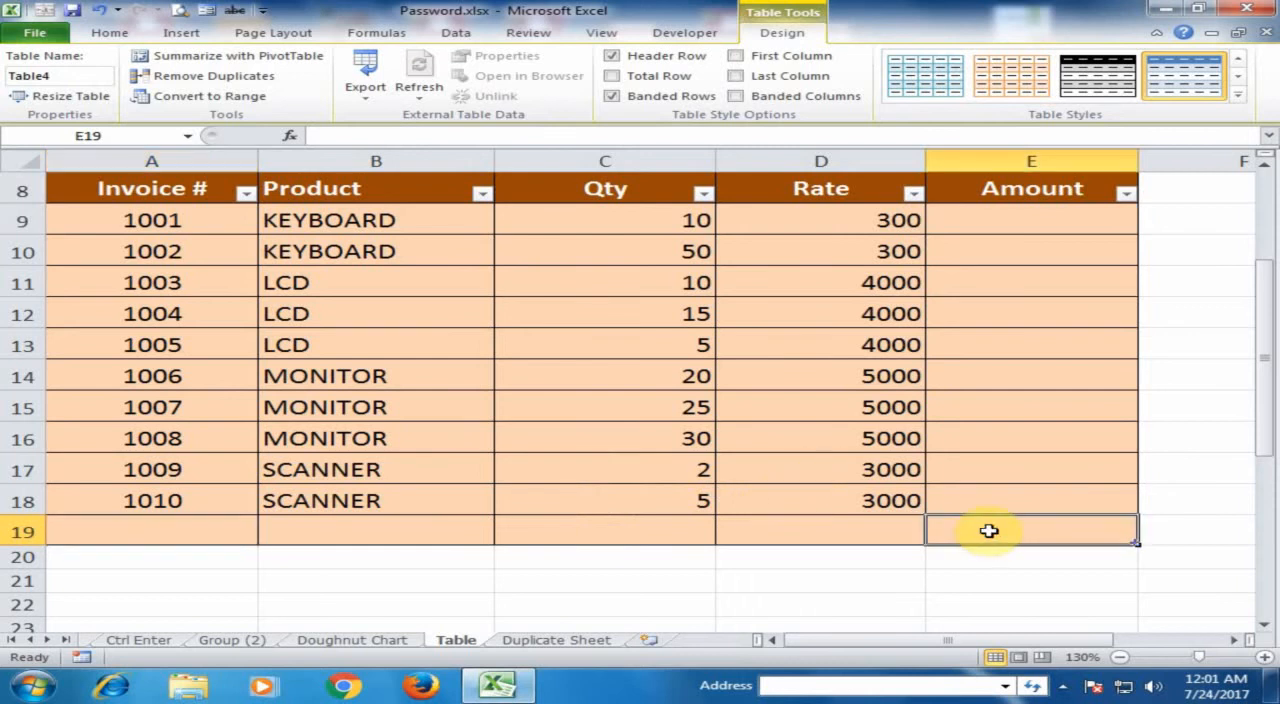
key("Tab")
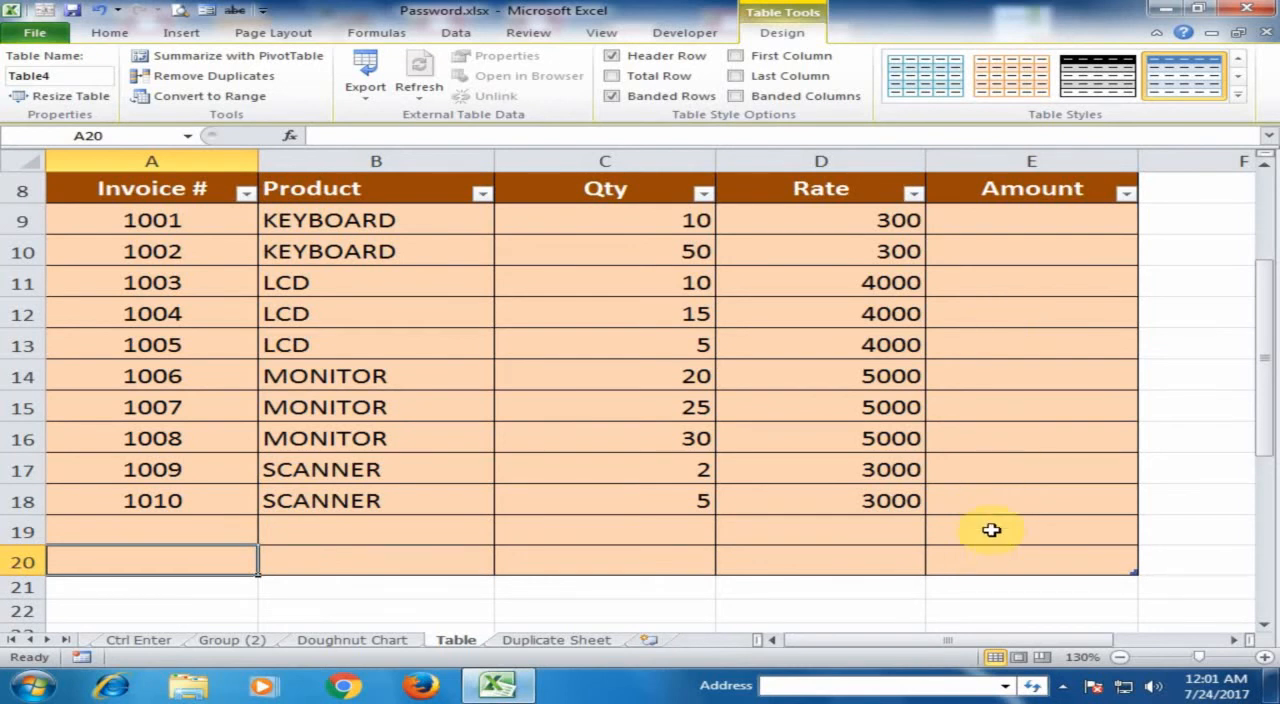
left_click(991, 529)
key("Up")
Move the cell selection in the lower, unconverted range from its last Amount cell, E36, across to H36
scroll(991, 529, "down", 4)
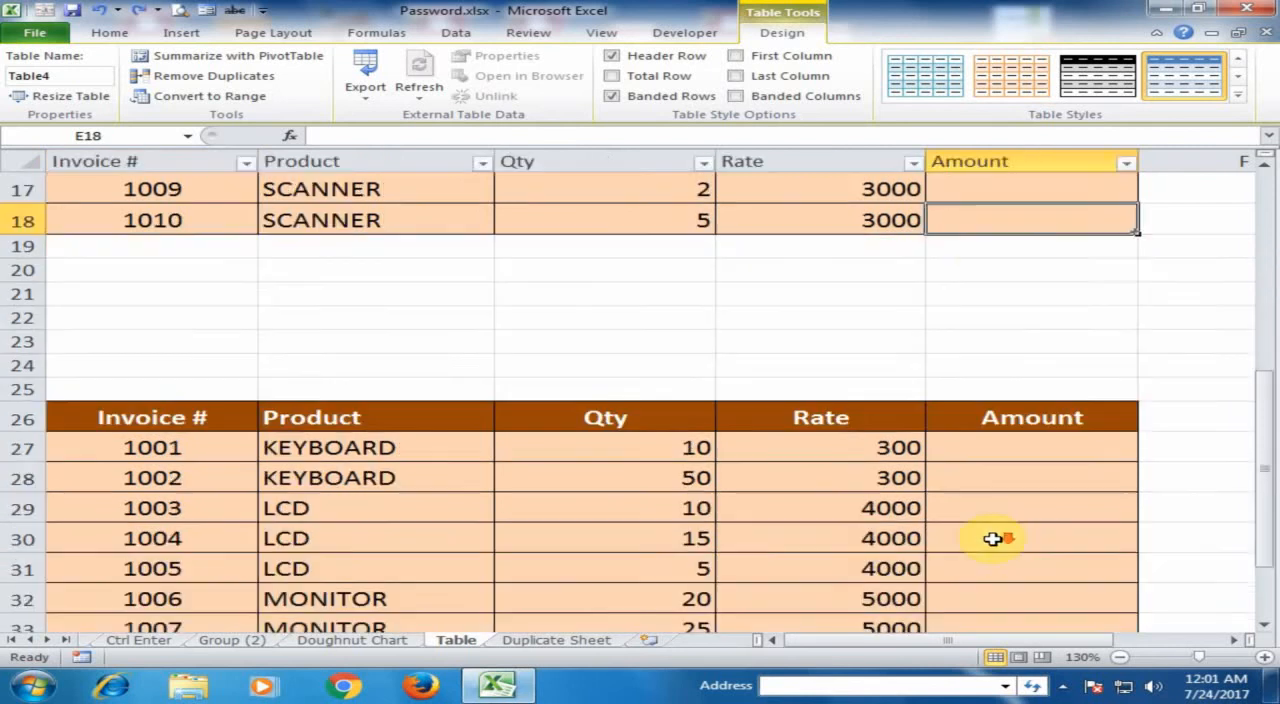
scroll(991, 529, "down", 1)
left_click(1014, 558)
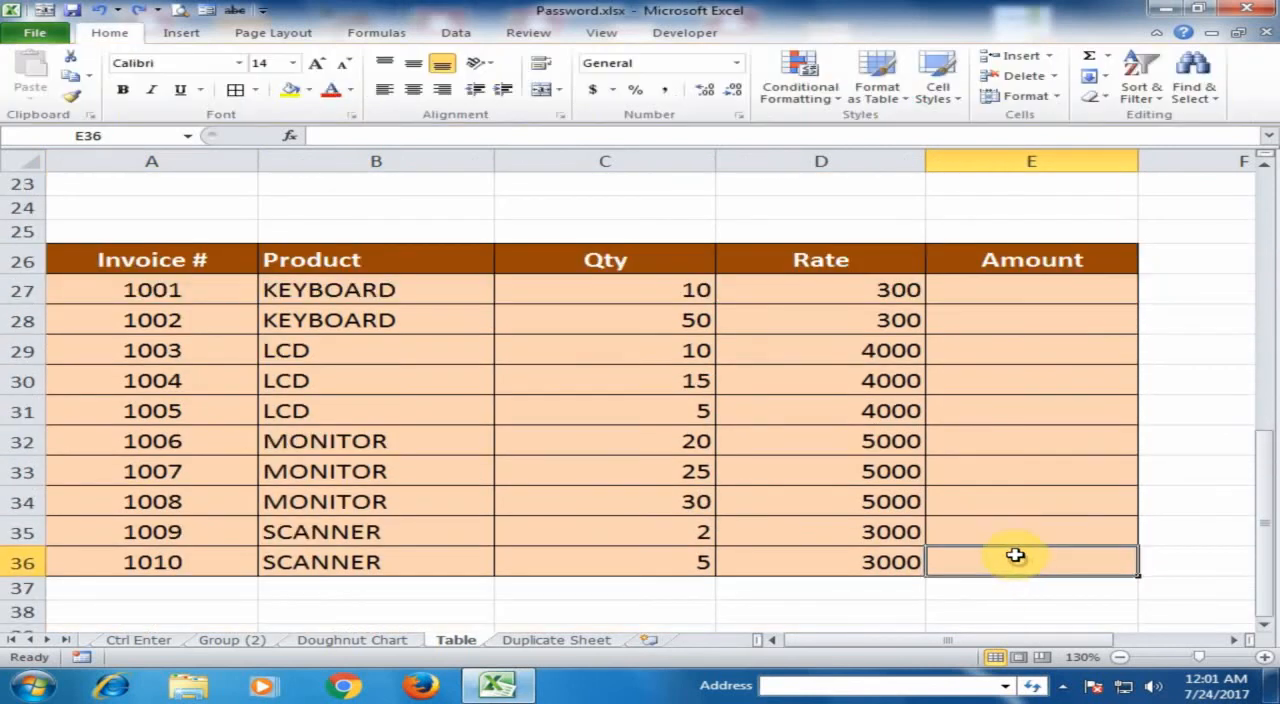
key("Right")
key("Right")
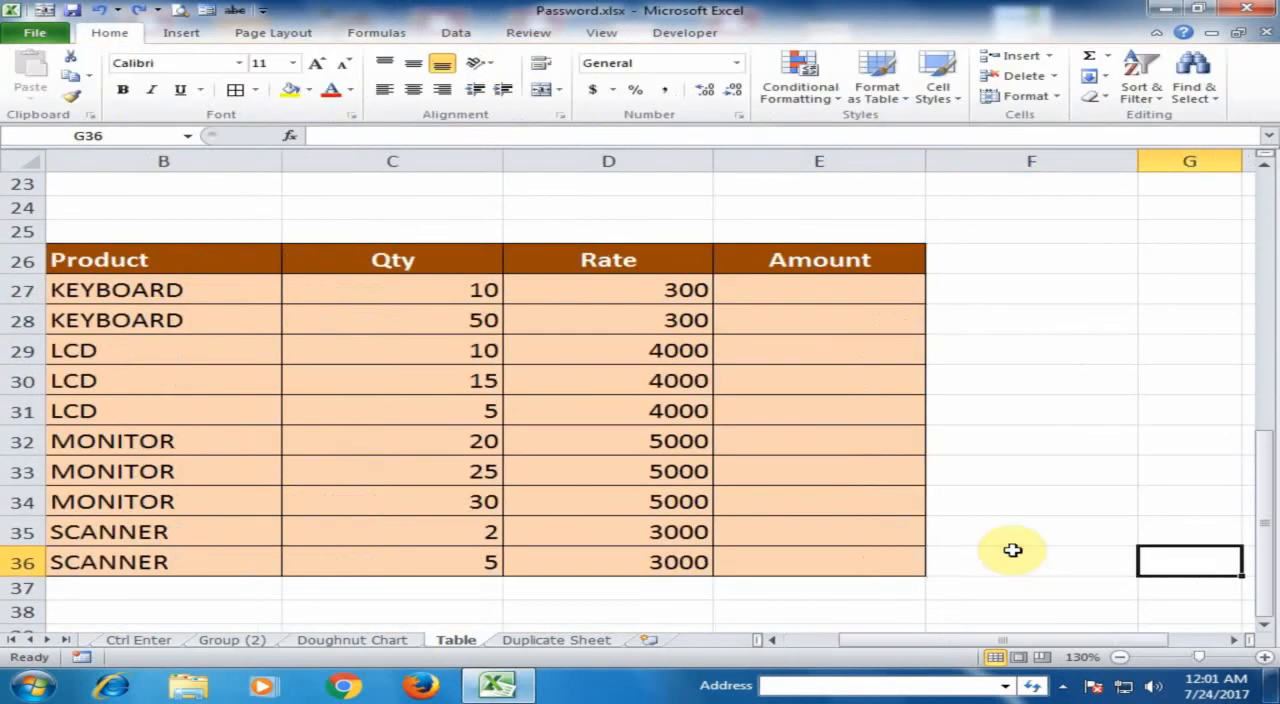
key("Right")
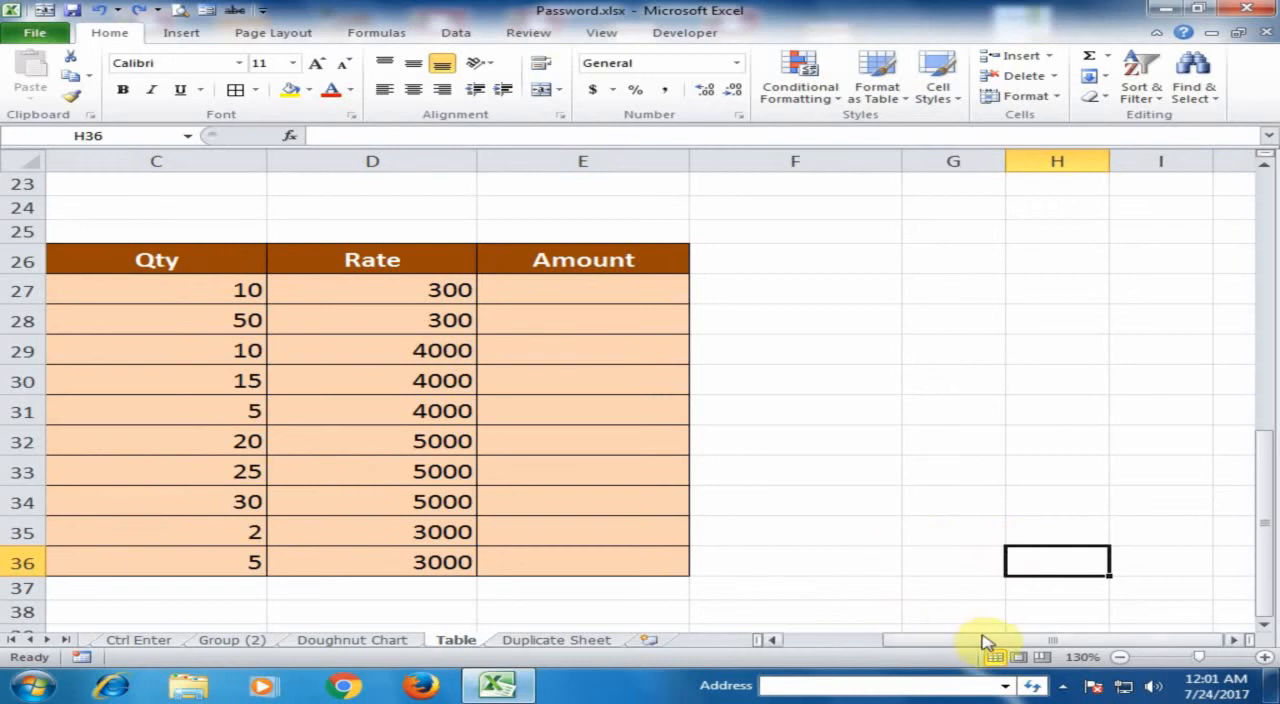
Append one empty row after invoice 1010 in the upper table, and undo it
left_click_drag(980, 637, 815, 632)
scroll(837, 531, "up", 5)
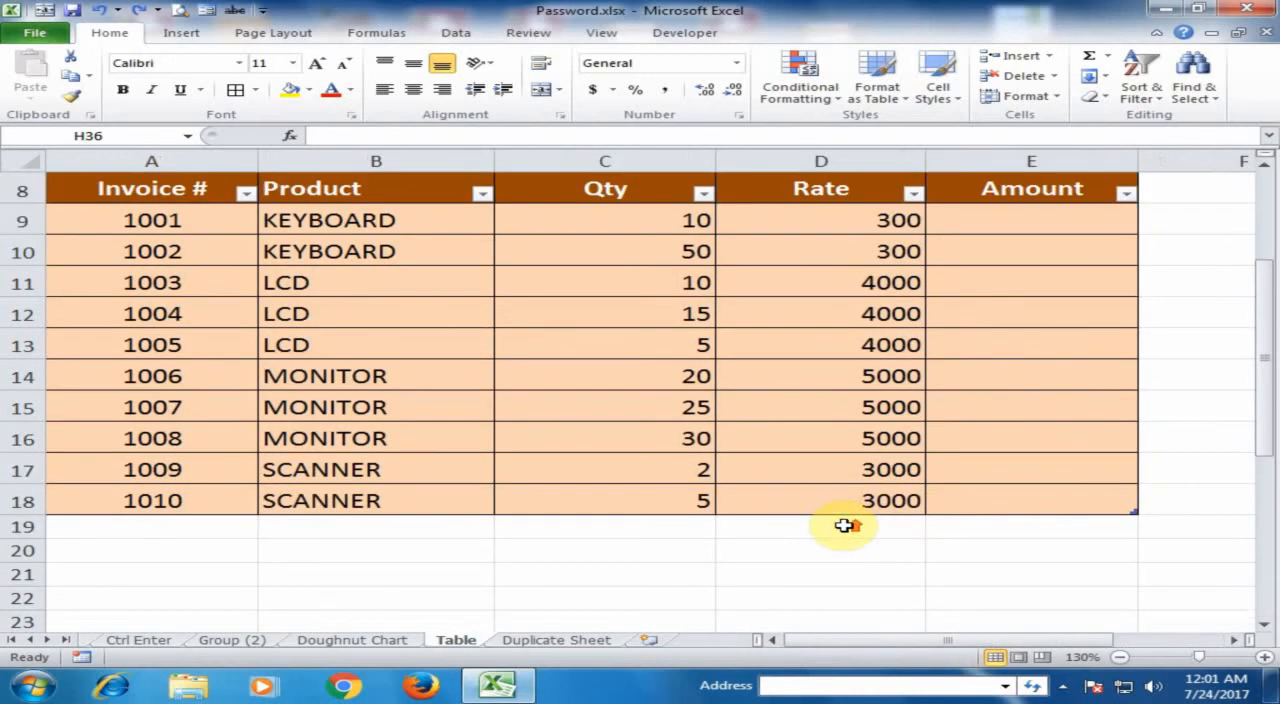
left_click(1009, 505)
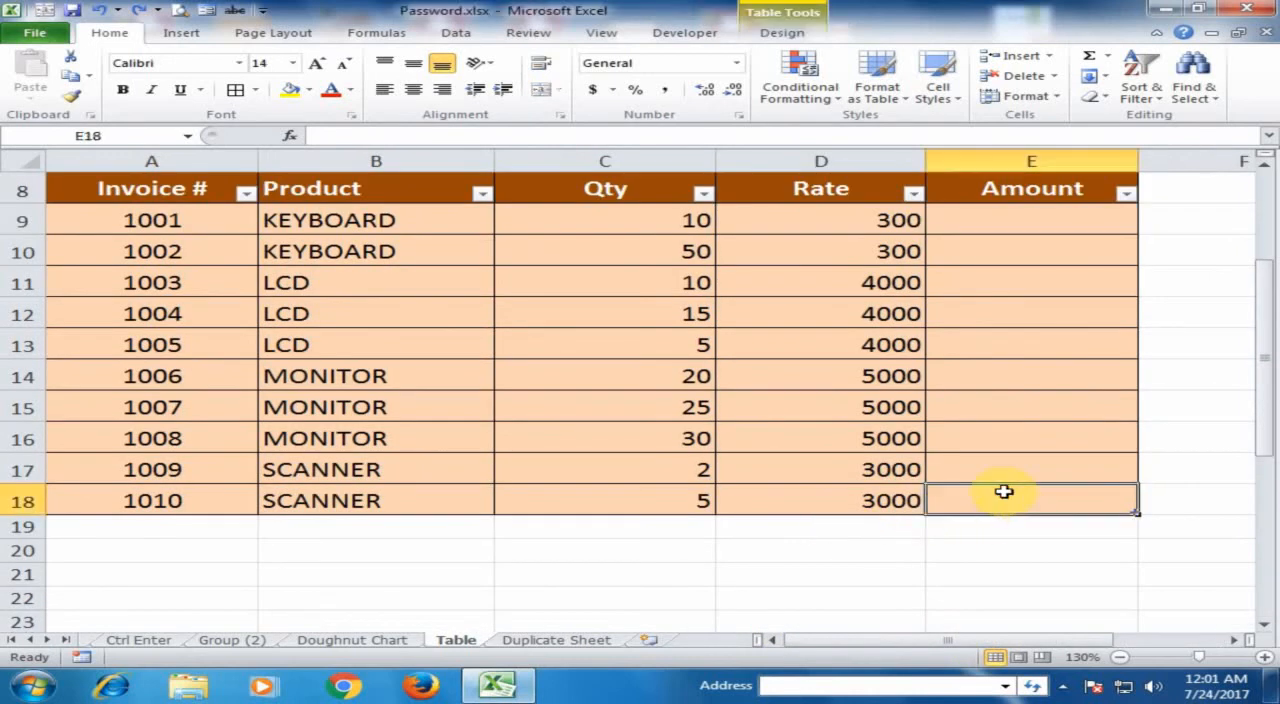
key("Tab")
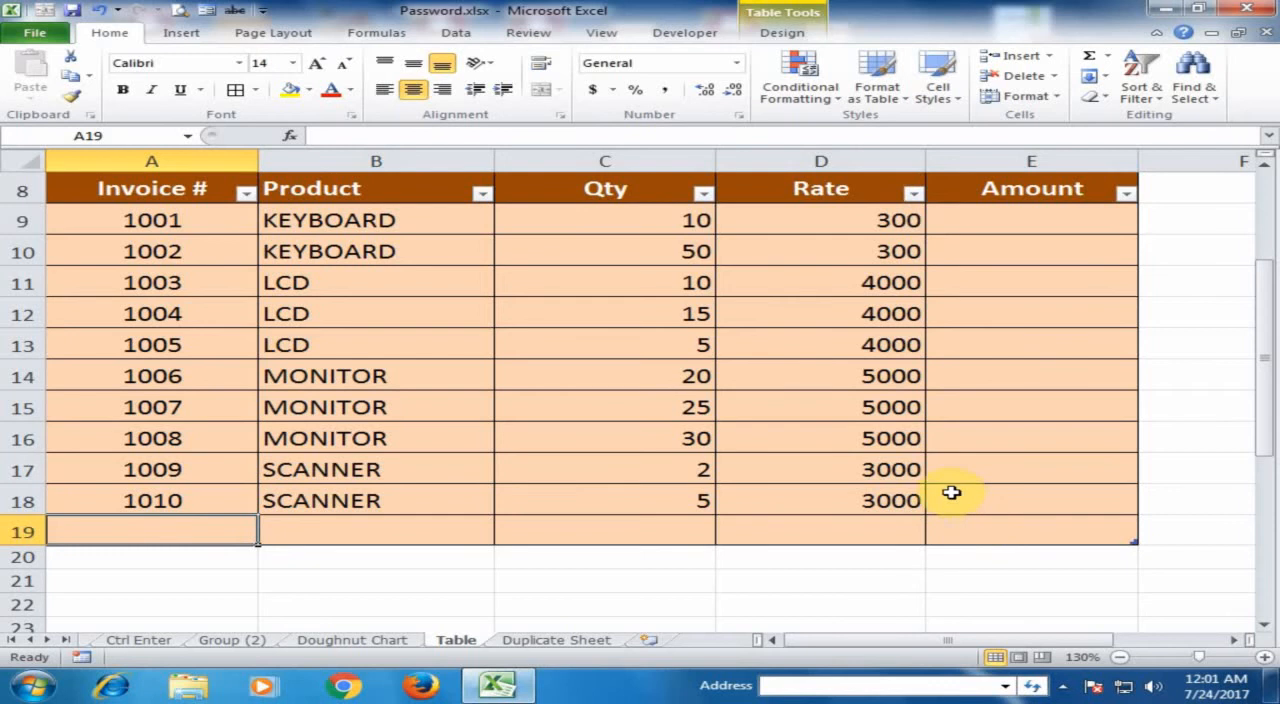
key("ctrl+z")
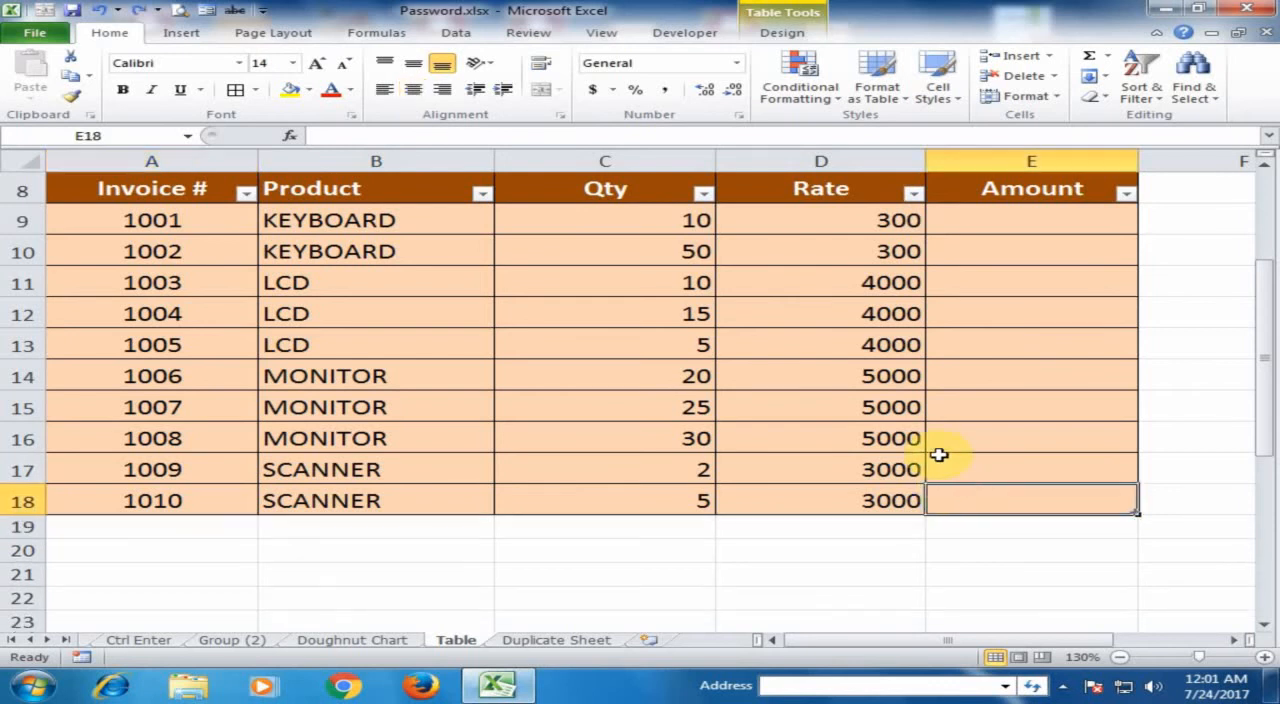
scroll(939, 455, "up", 3)
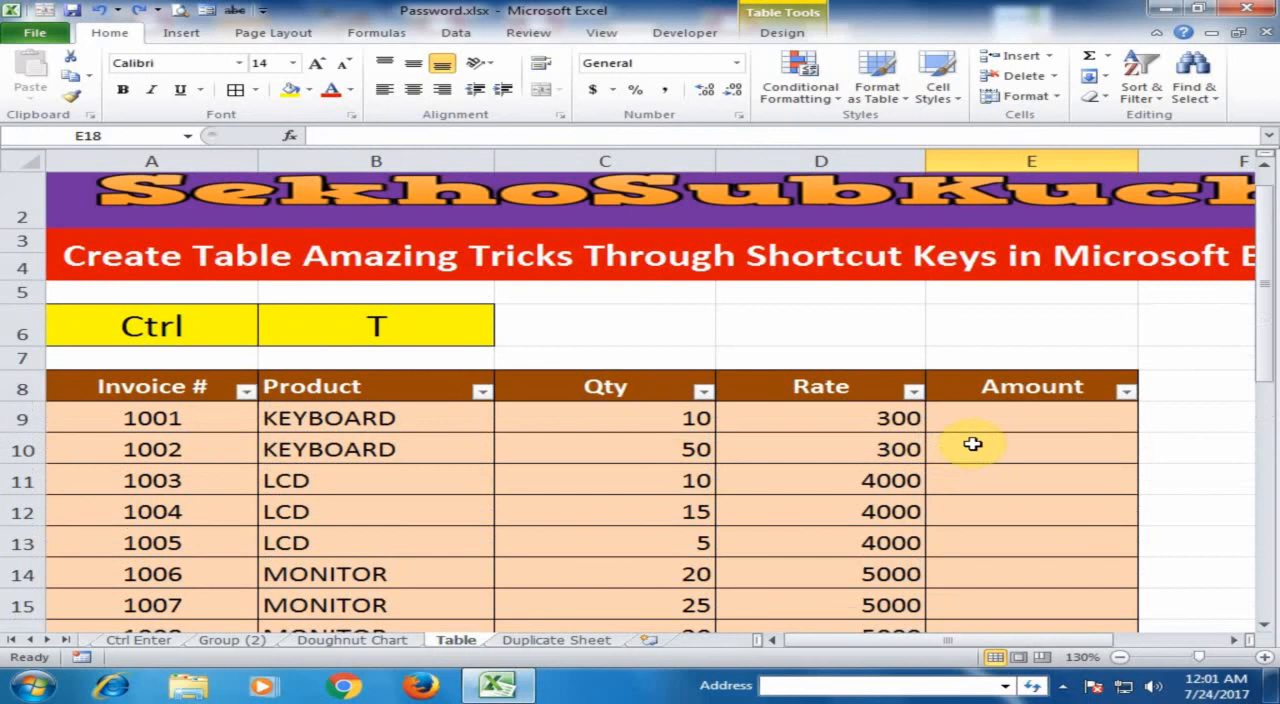
left_click(1017, 415)
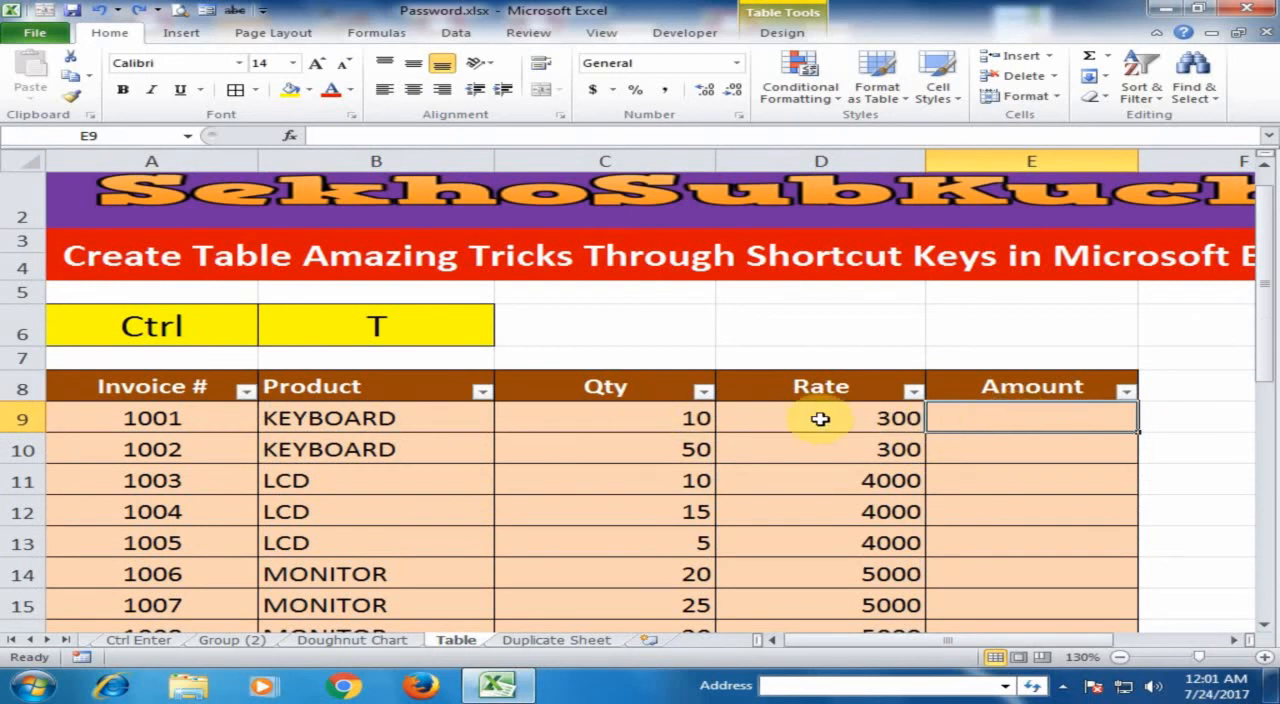
type("=")
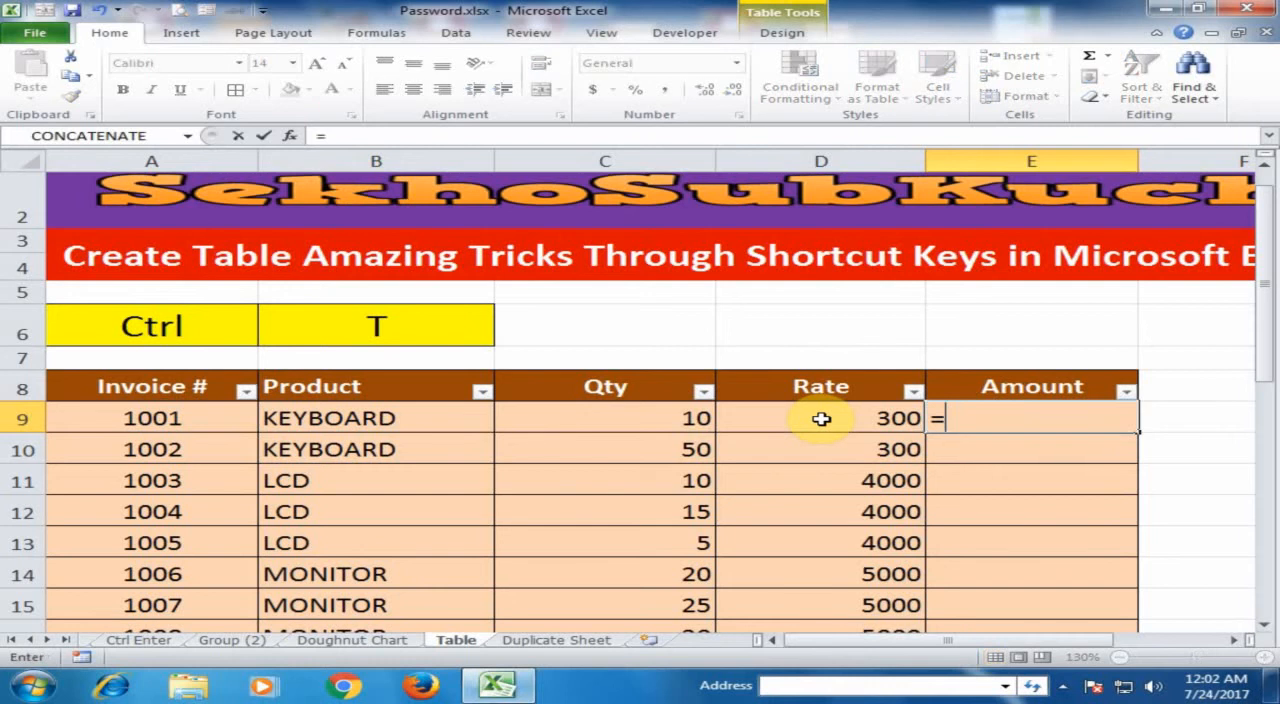
left_click(674, 419)
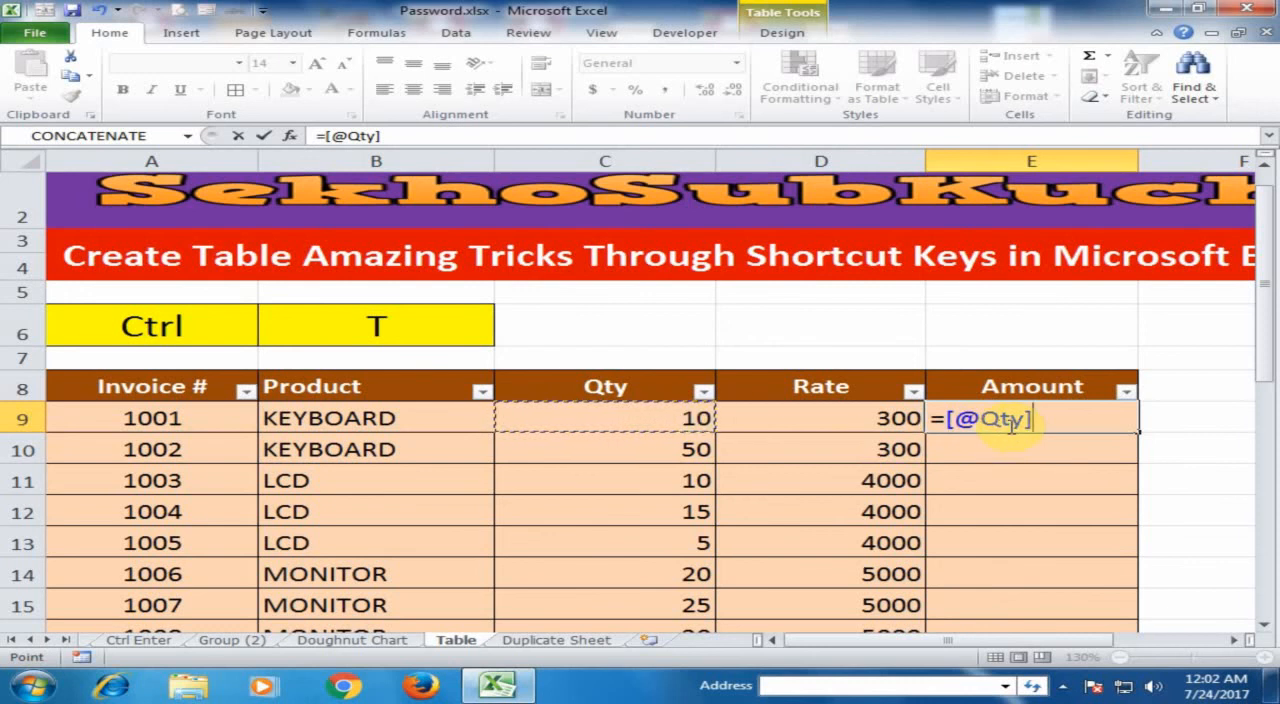
type("*")
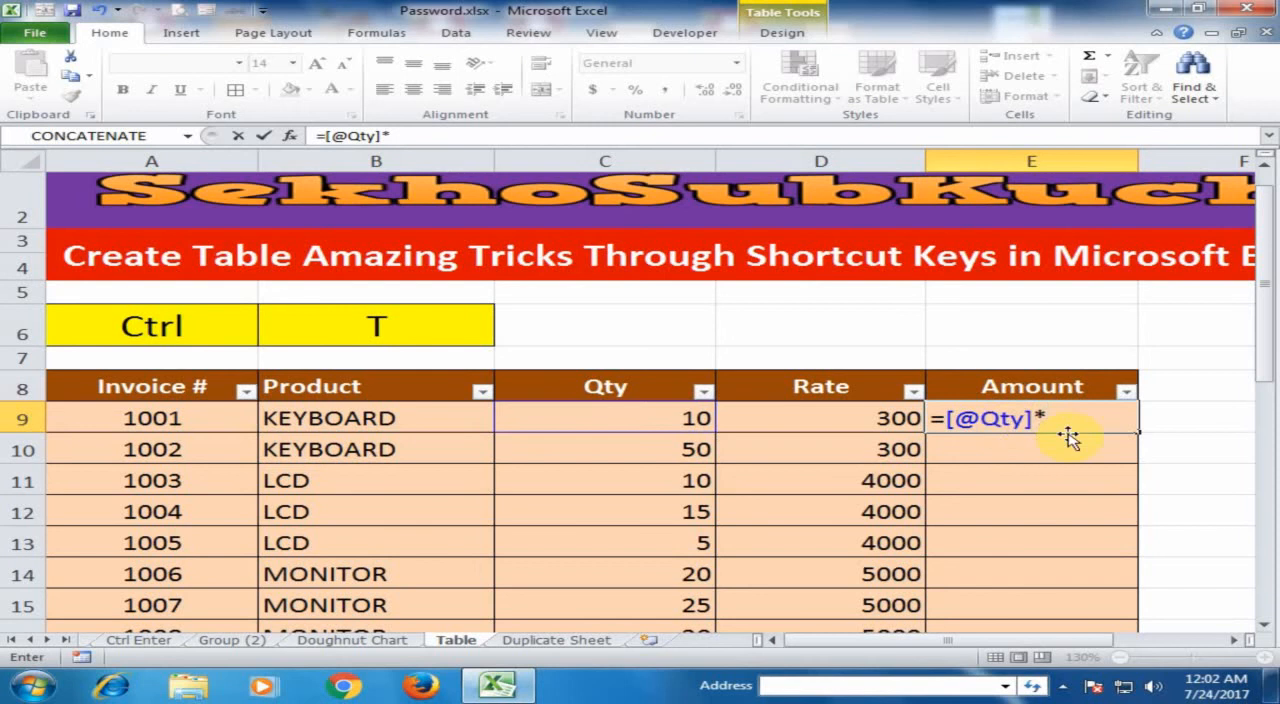
left_click(872, 418)
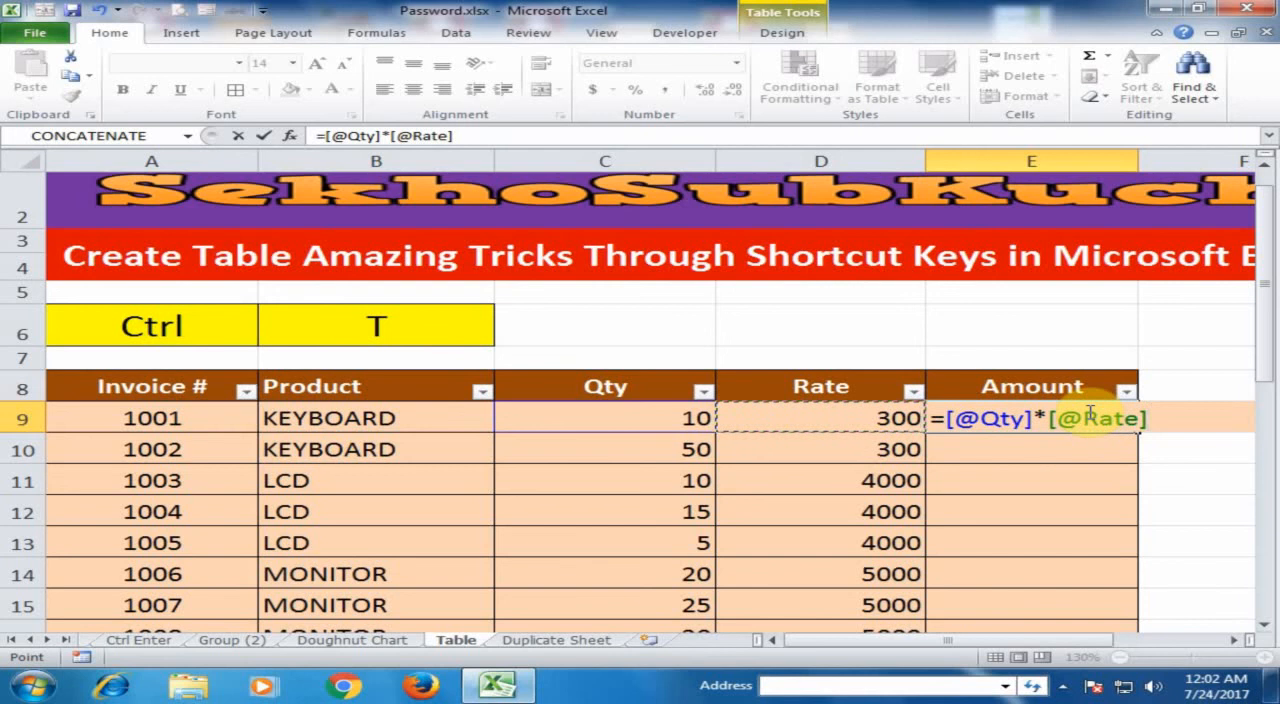
key("Return")
scroll(1088, 412, "down", 3)
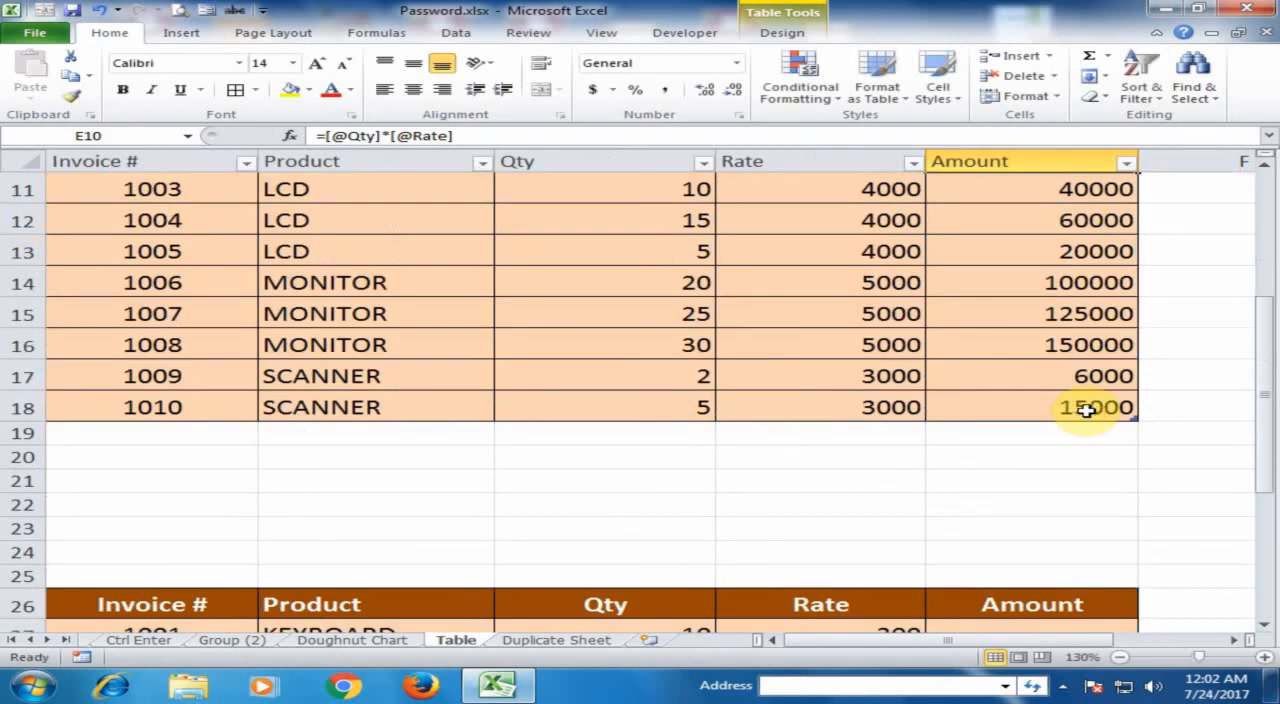
scroll(1080, 390, "up", 1)
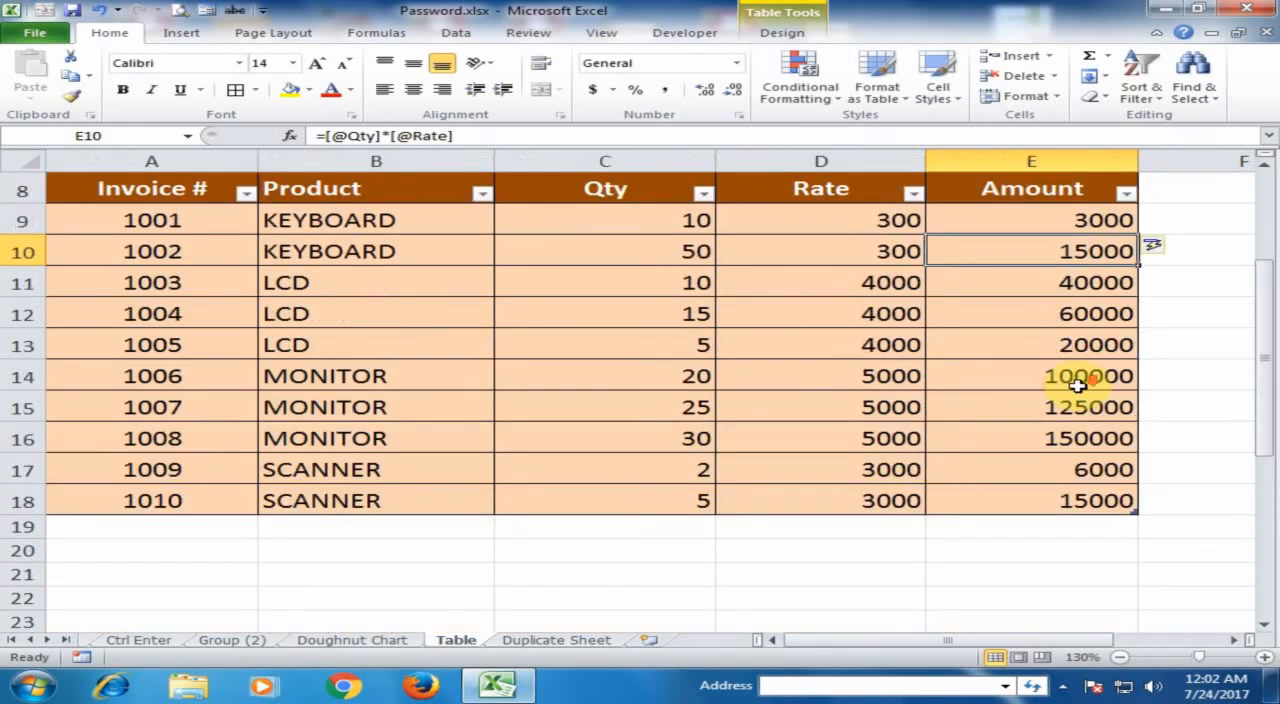
Enter the formula =C27*D27 in the first Amount cell, E27, of the lower unconverted range
scroll(1078, 385, "down", 5)
left_click(977, 289)
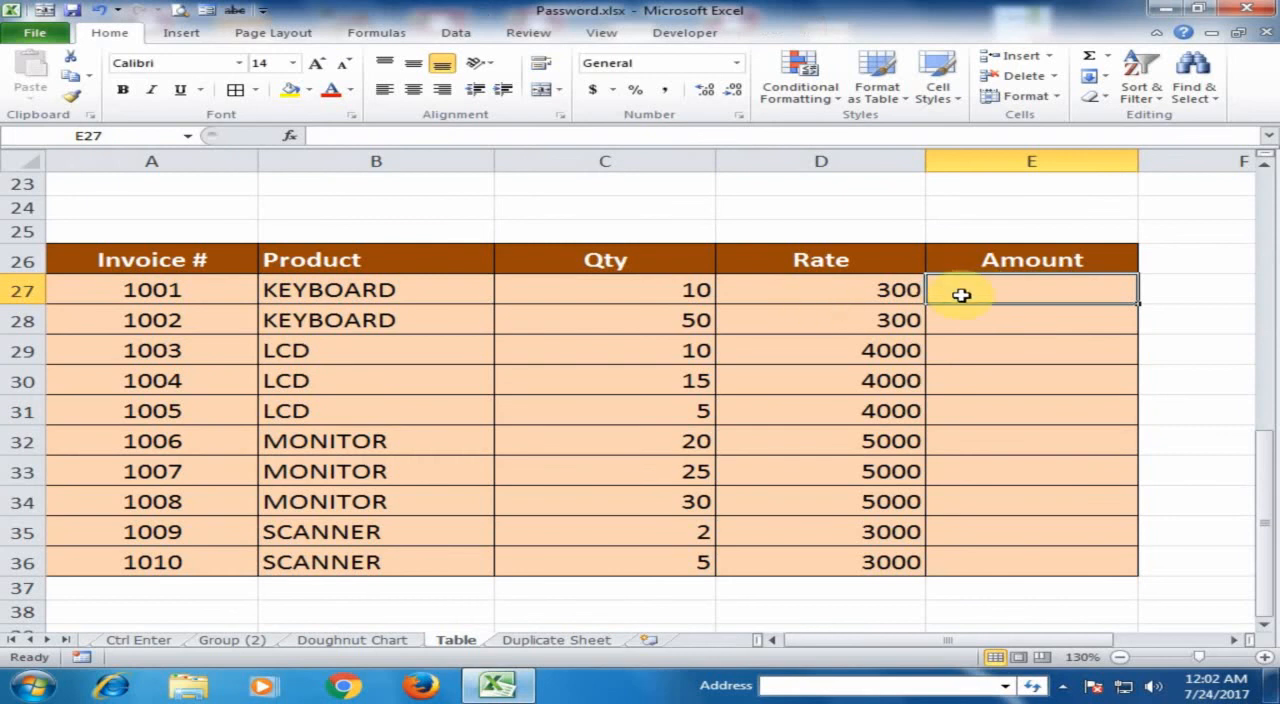
type("=")
left_click(641, 289)
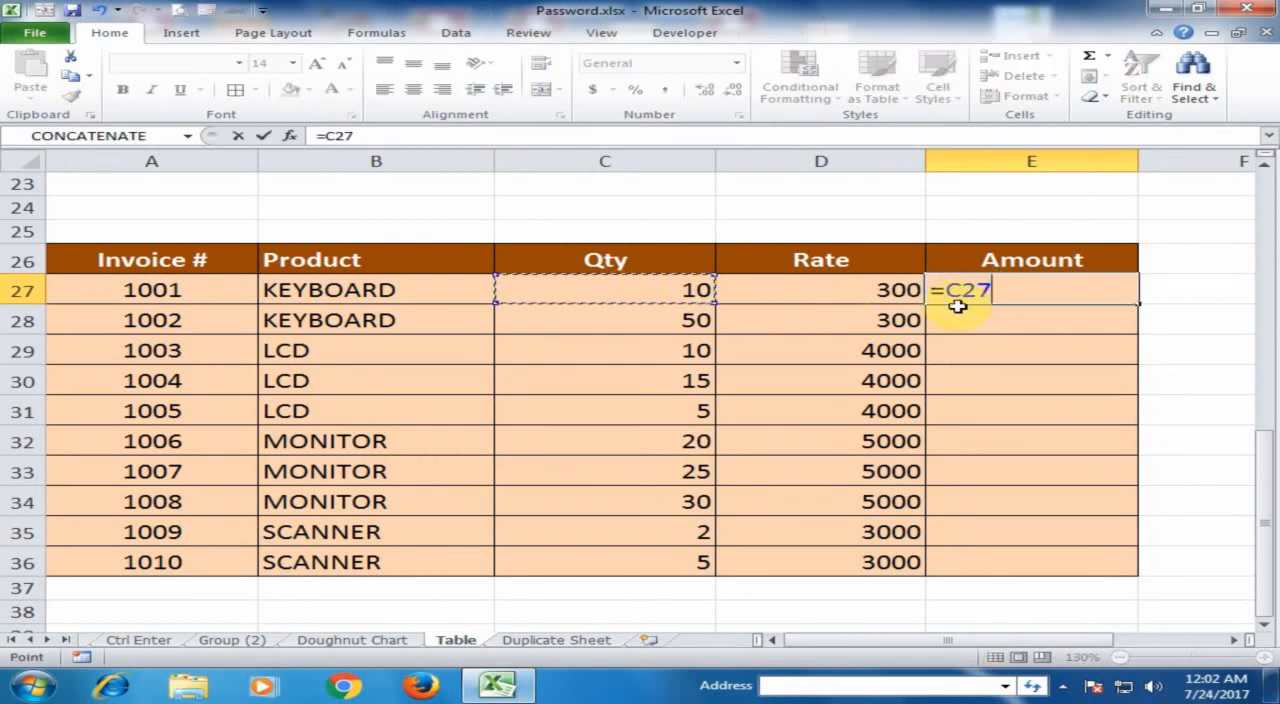
type("*")
left_click(873, 295)
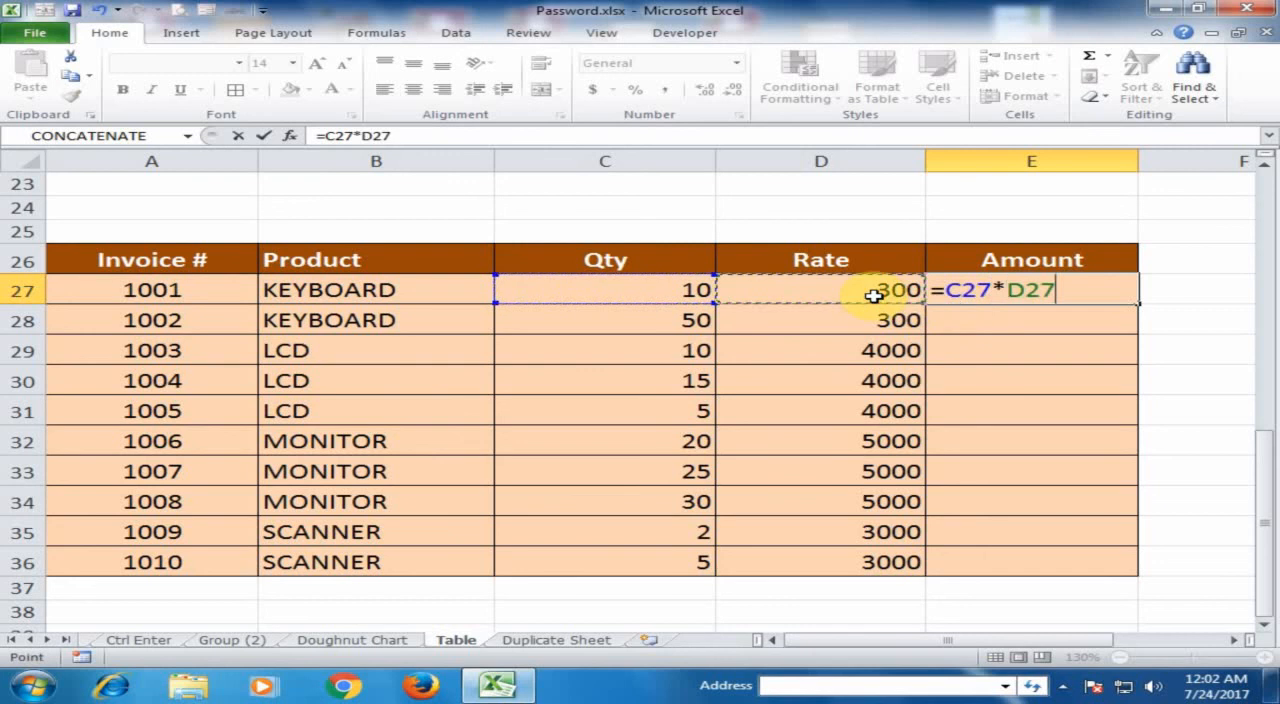
key("Return")
left_click(1032, 290)
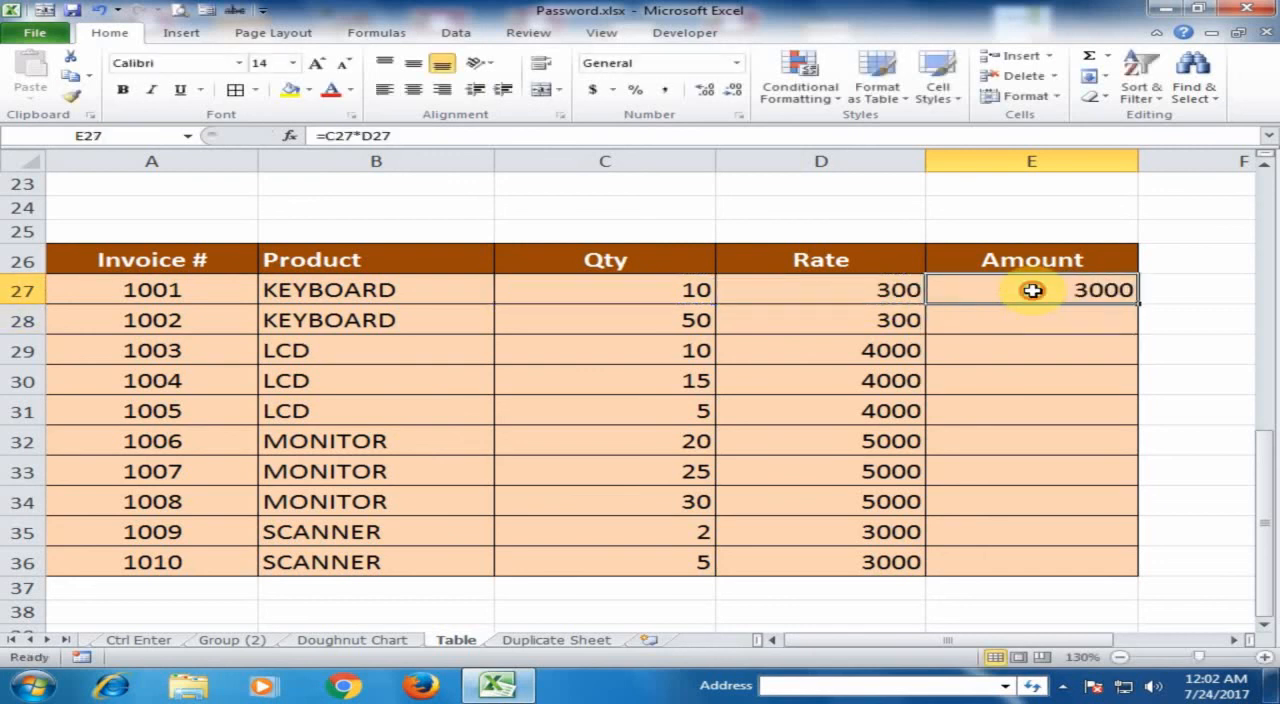
Extend the upper table with new rows 19 and 20 that carry the Amount formula
scroll(1028, 288, "up", 5)
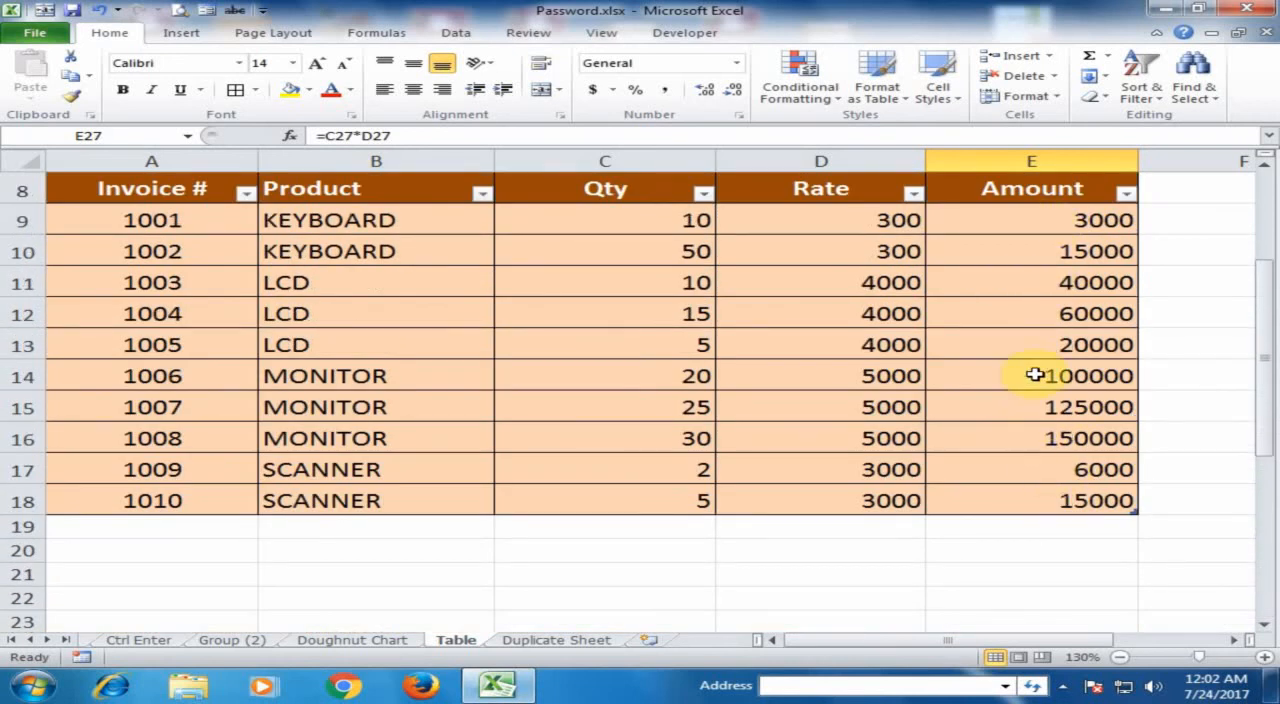
left_click(1023, 498)
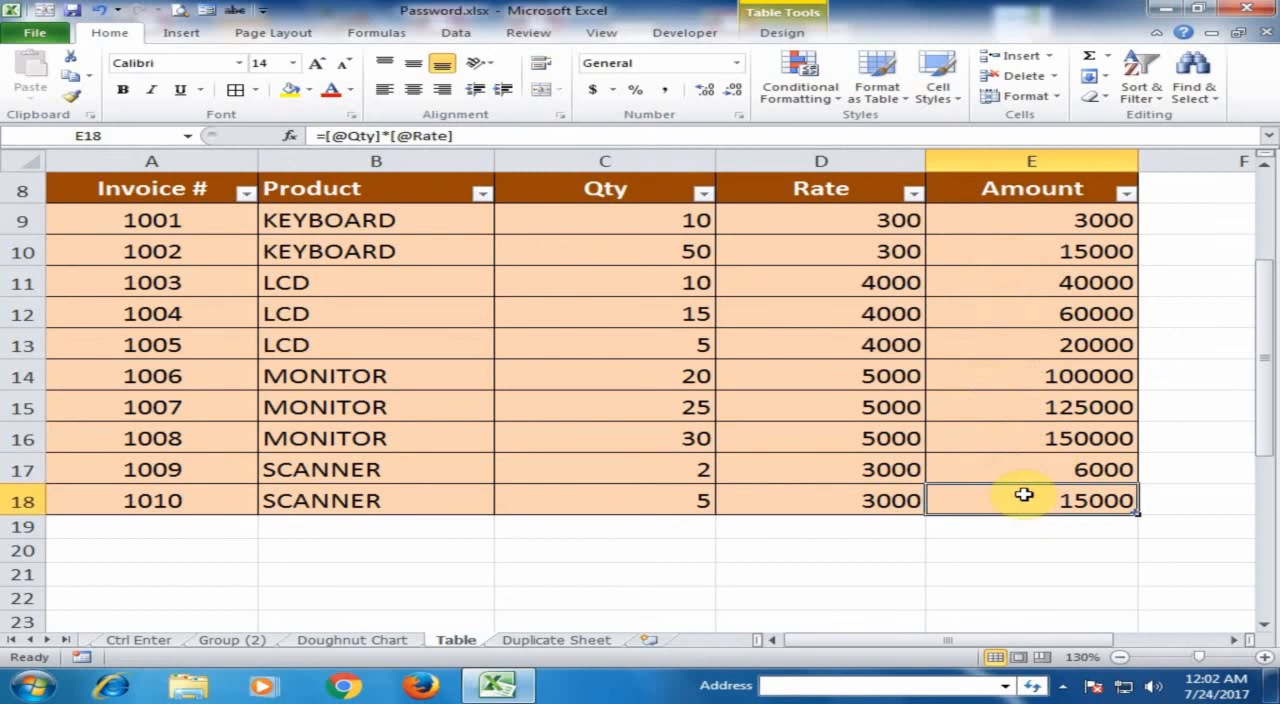
key("Tab")
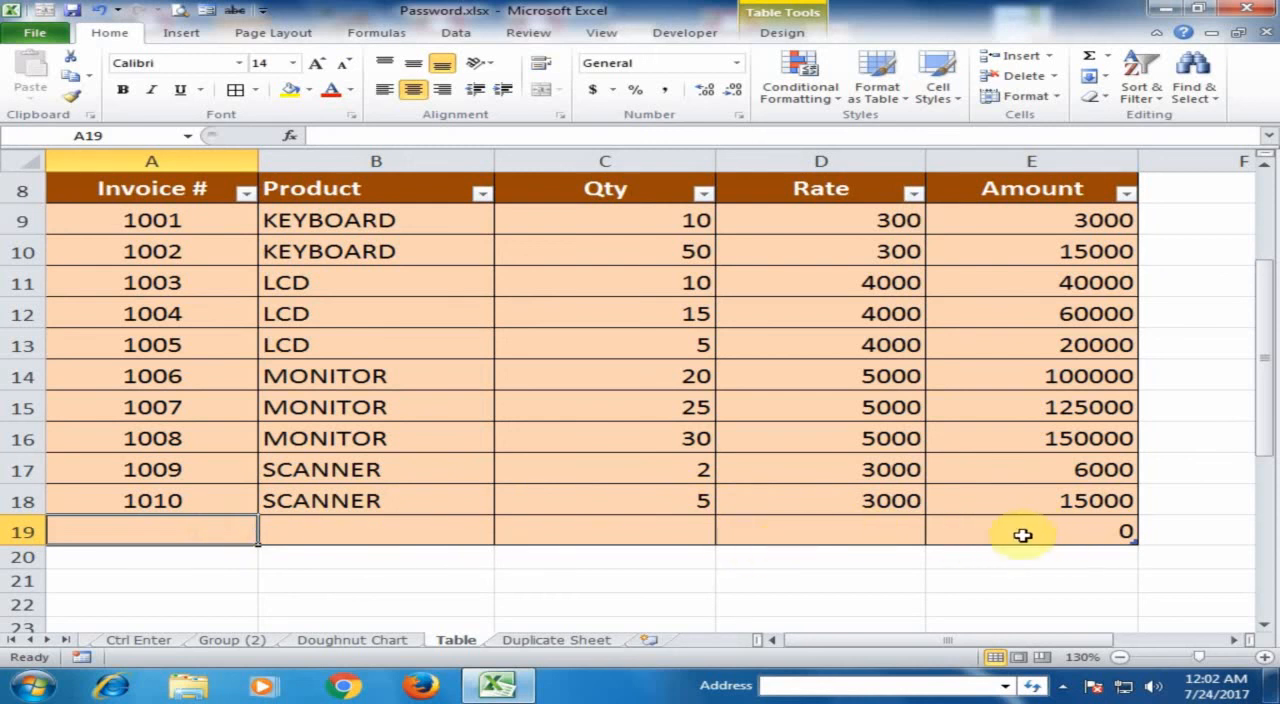
left_click(1059, 530)
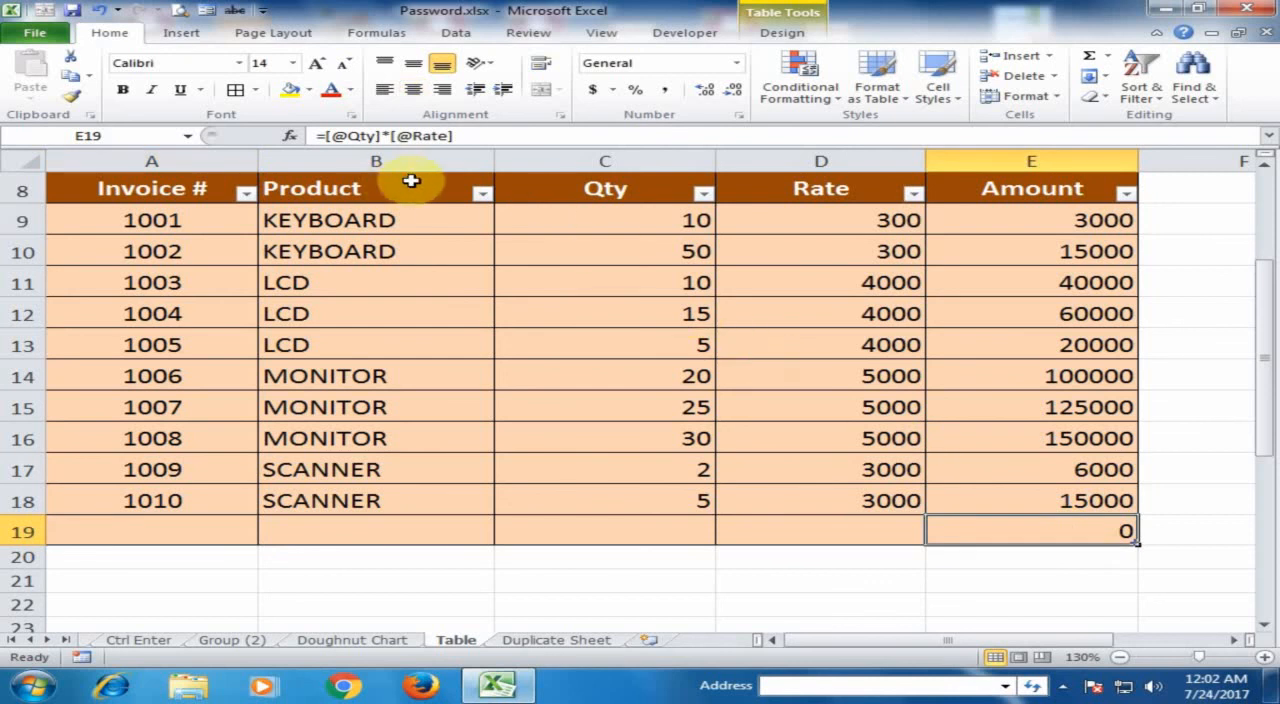
key("Tab")
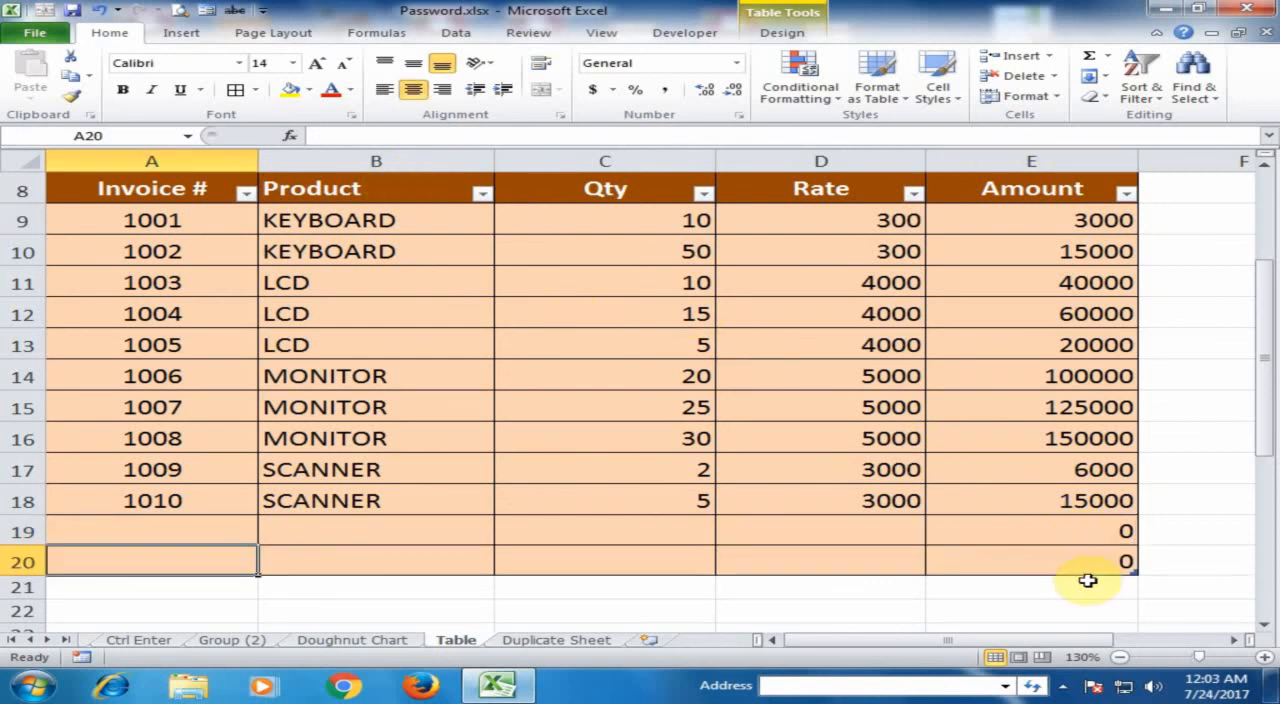
scroll(700, 470, "up", 3)
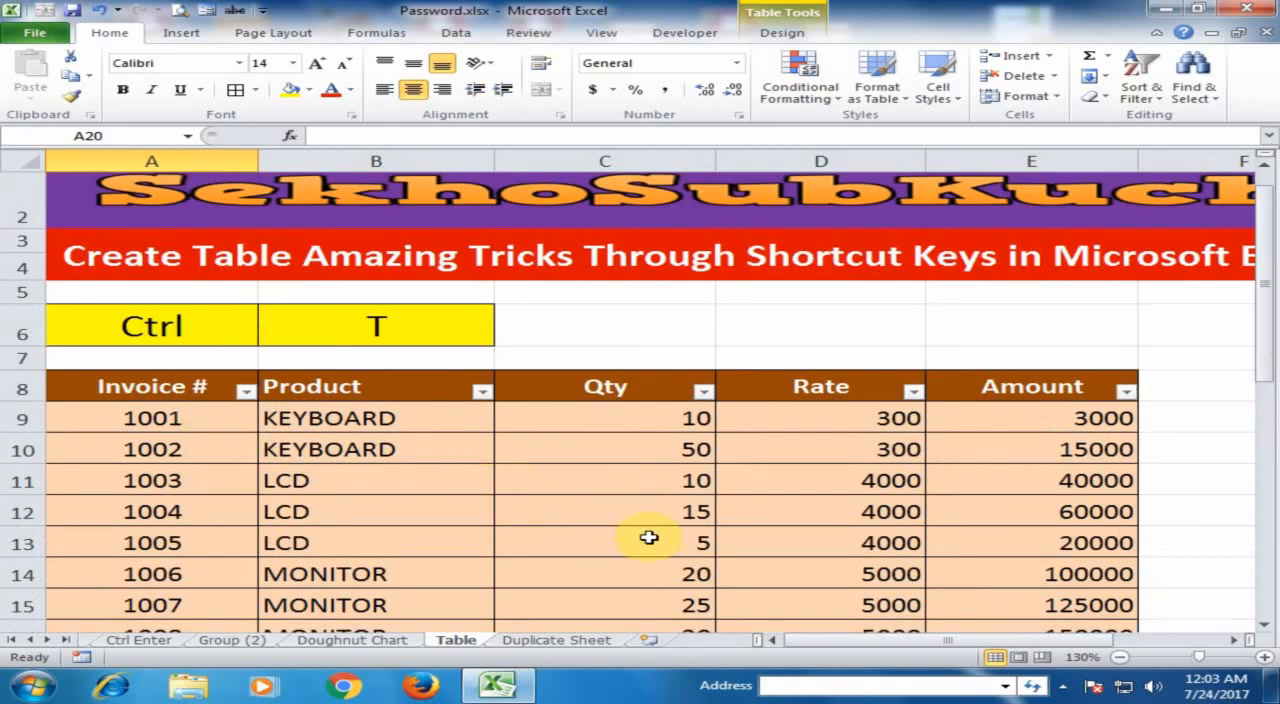
scroll(649, 538, "down", 2)
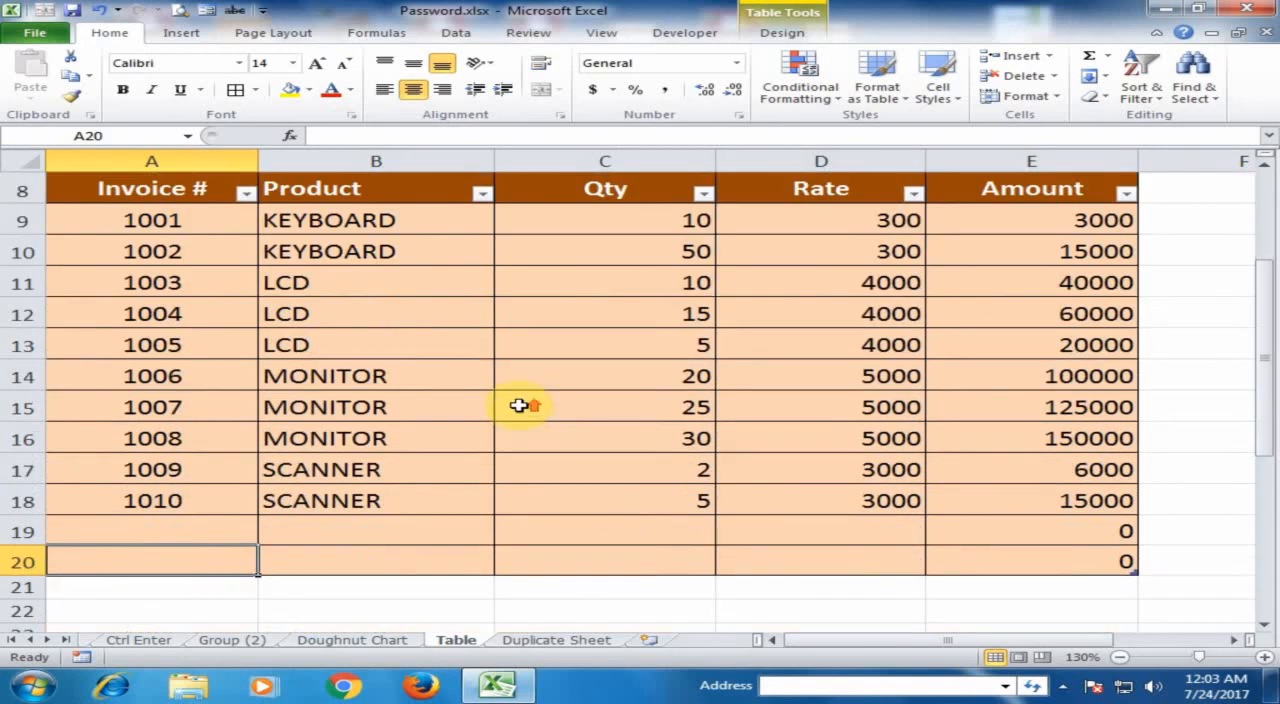
scroll(520, 405, "up", 2)
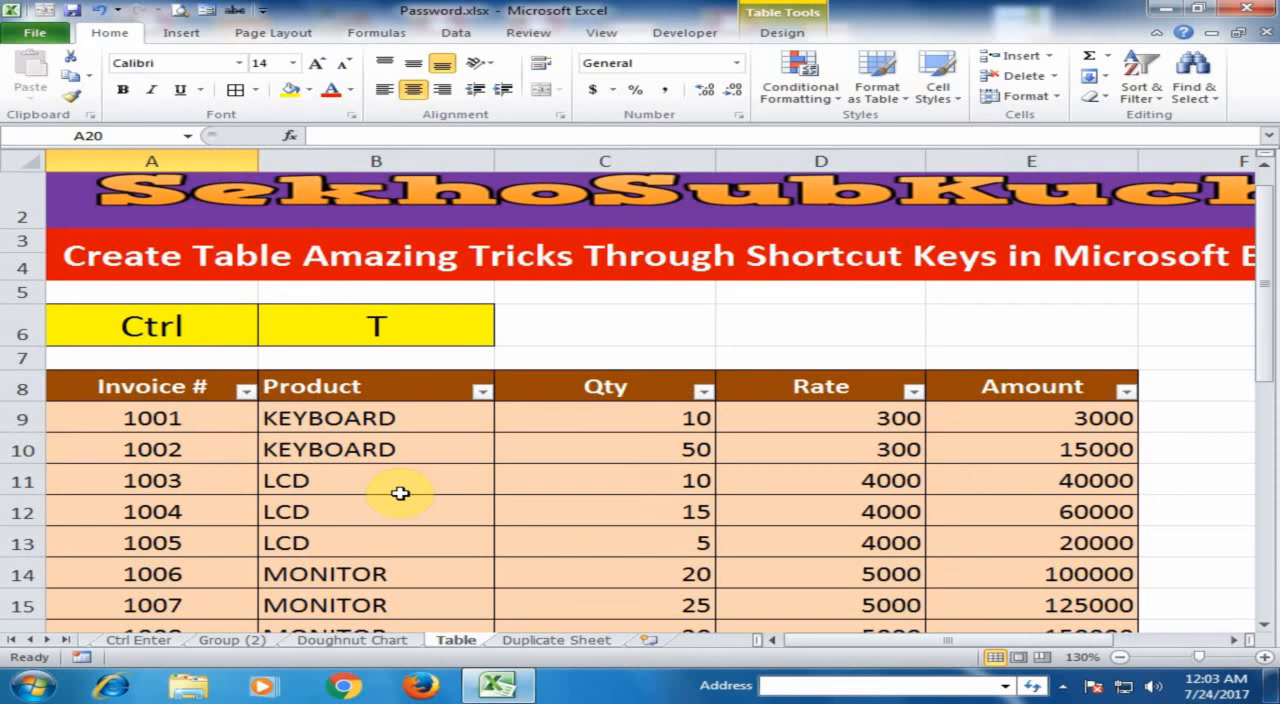
scroll(400, 493, "up", 1)
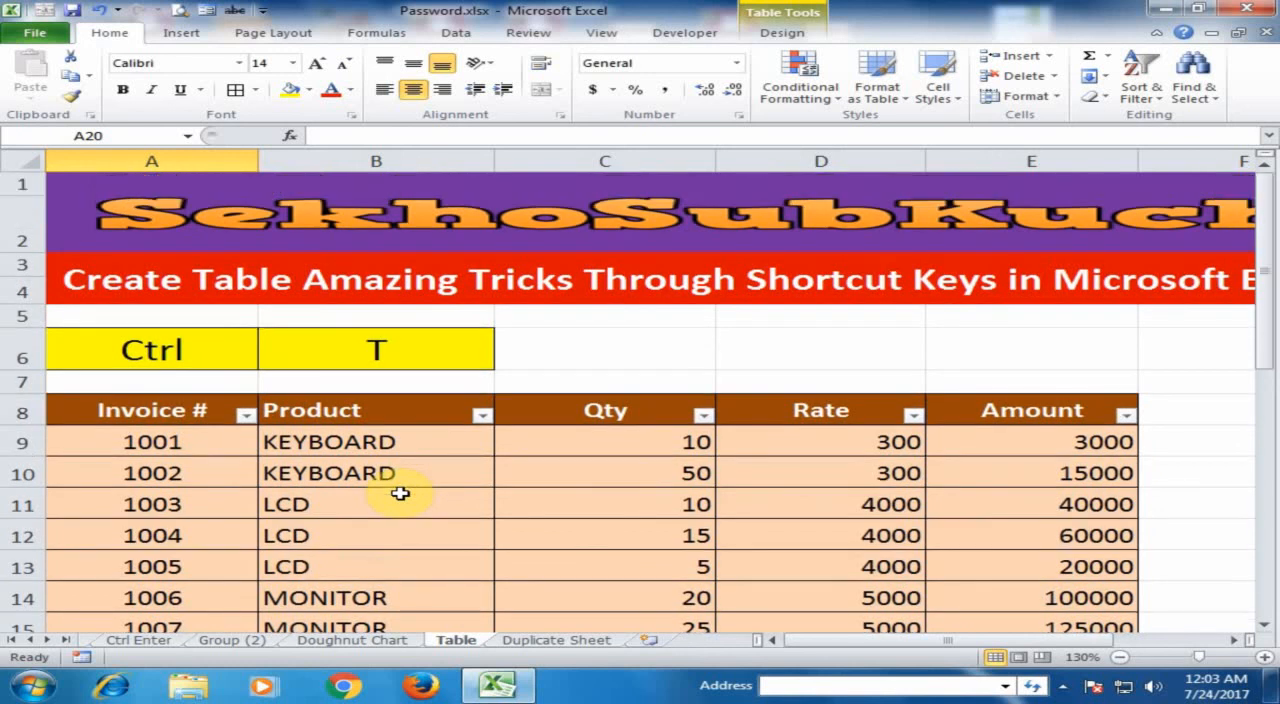